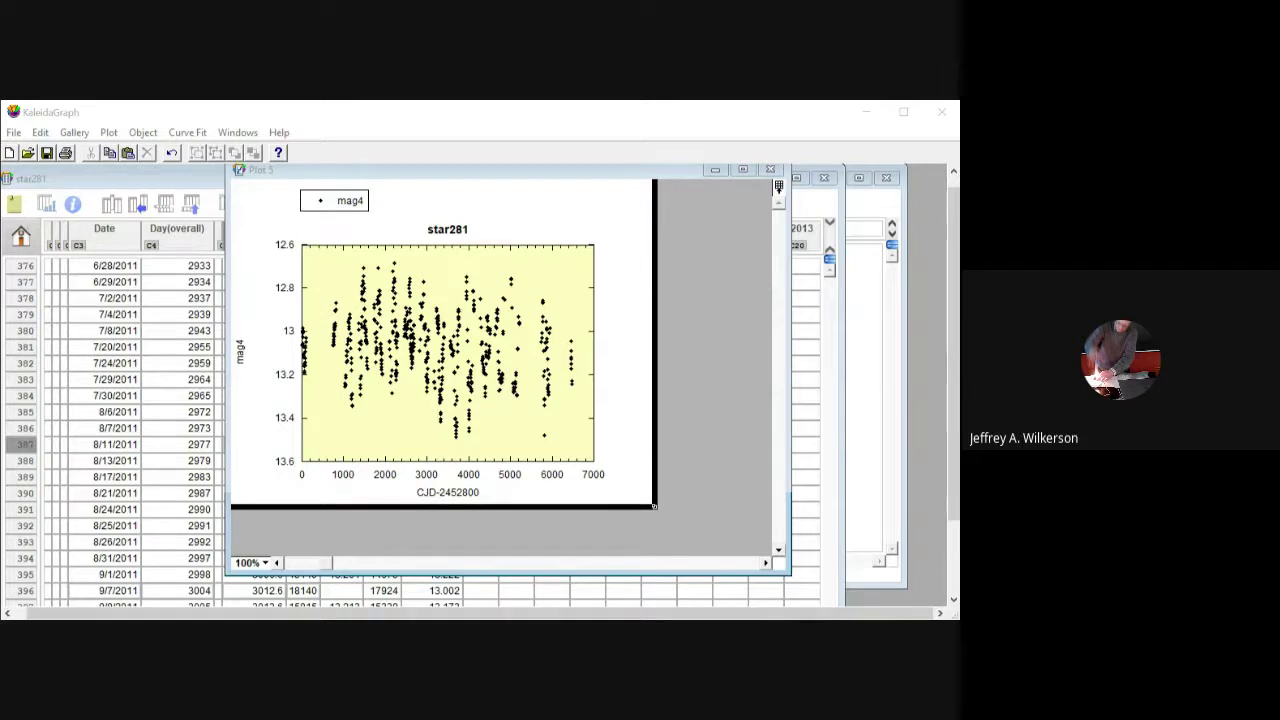
Bring the star281 Plot 5 window to the front and select its axis frame.
{"action": "left_click", "coordinate": [779, 186]}
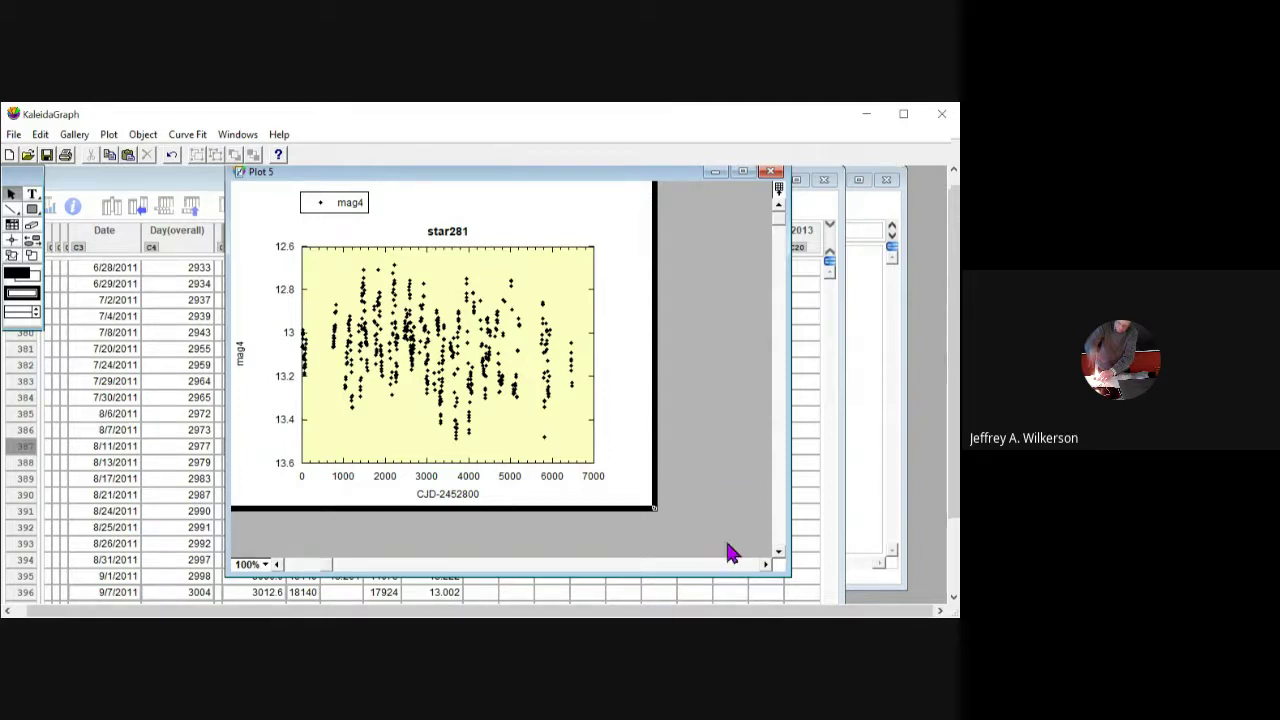
{"action": "left_click", "coordinate": [447, 355]}
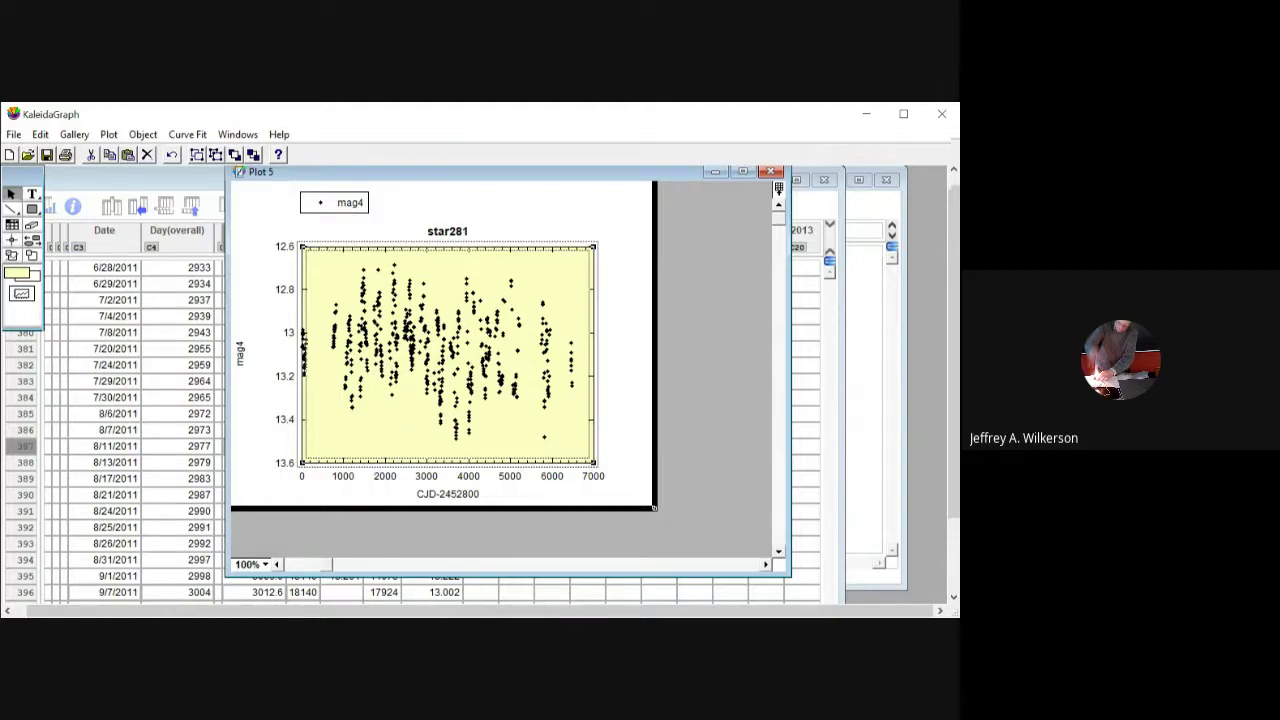
Set the x-axis limits to a minimum of 1000 and a maximum of 6666.
{"action": "double_click", "coordinate": [447, 466]}
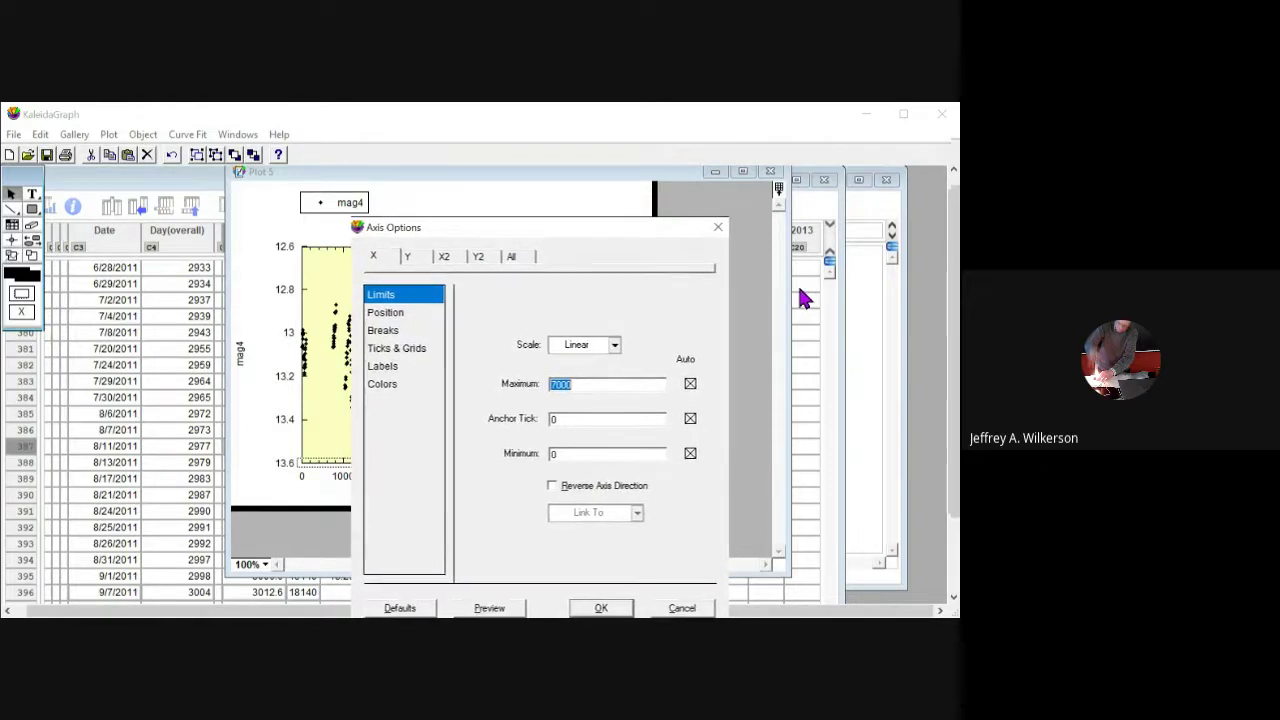
{"action": "key", "text": "Tab"}
{"action": "key", "text": "Tab"}
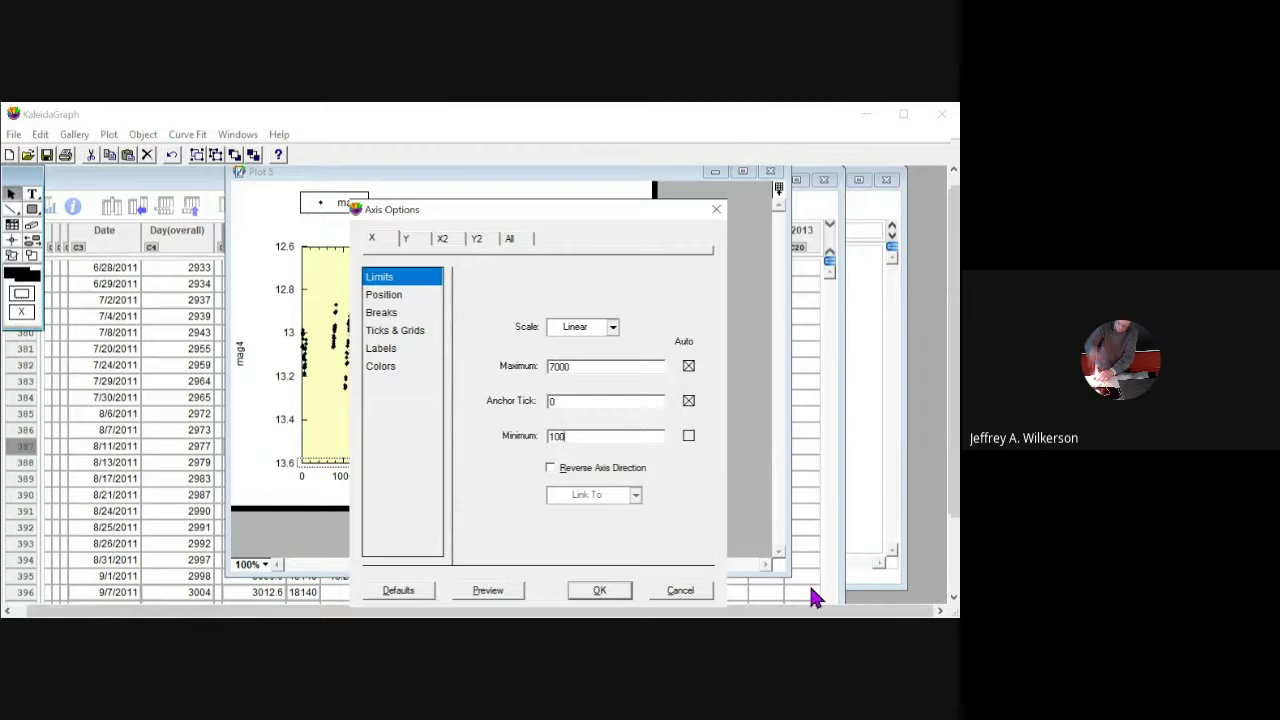
{"action": "type", "text": "0"}
{"action": "key", "text": "Return"}
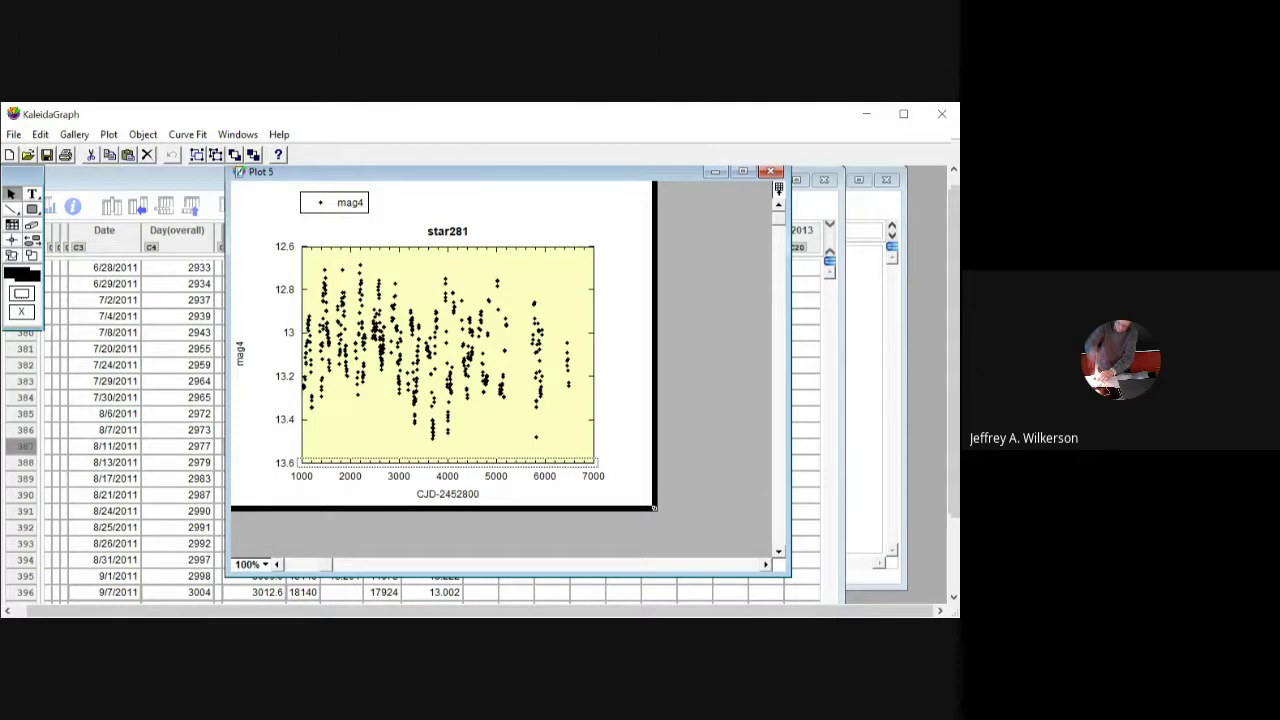
{"action": "key", "text": "ctrl+shift+a"}
{"action": "type", "text": "66"}
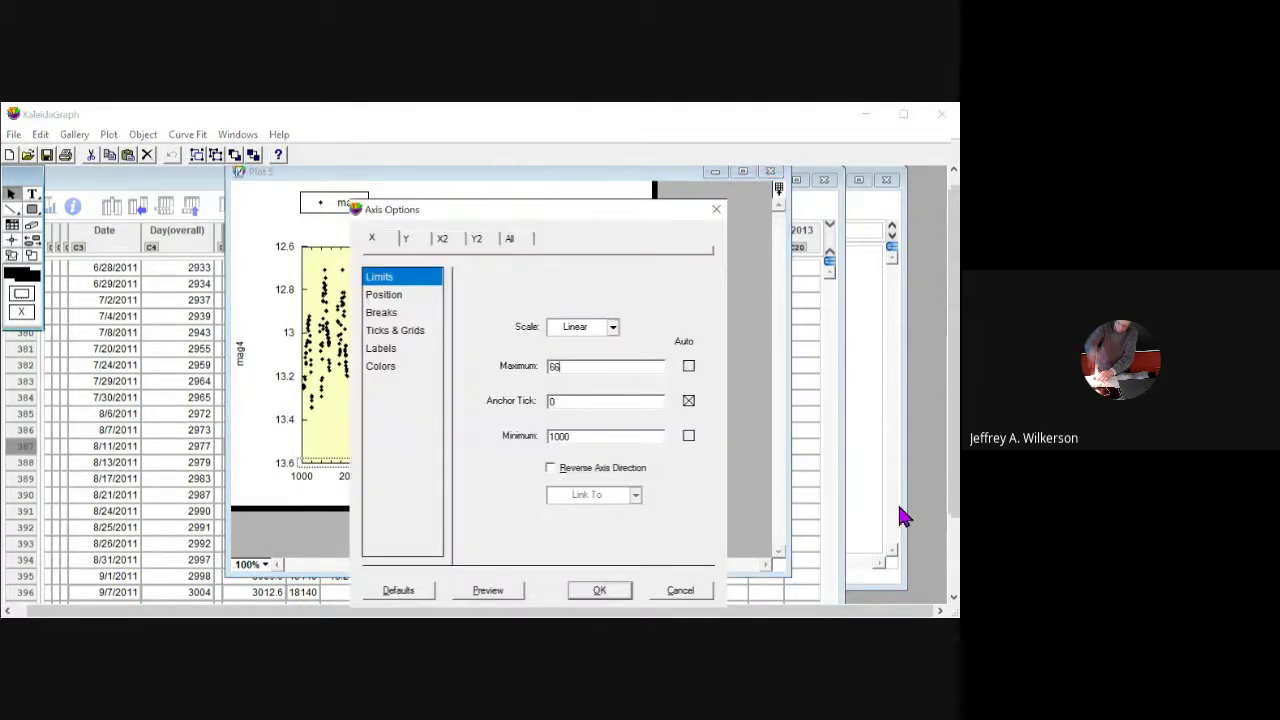
{"action": "type", "text": "66"}
{"action": "key", "text": "Return"}
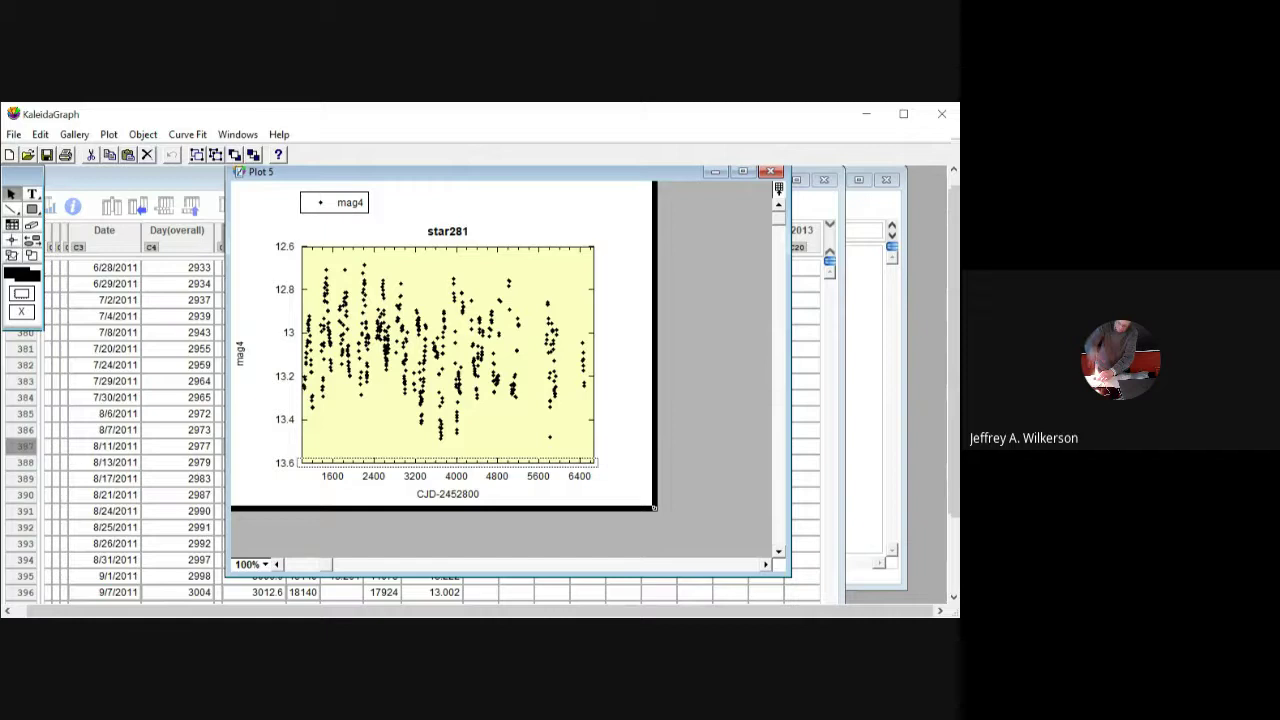
Change the x-axis maximum from 6666 to 5111.
{"action": "double_click", "coordinate": [560, 462]}
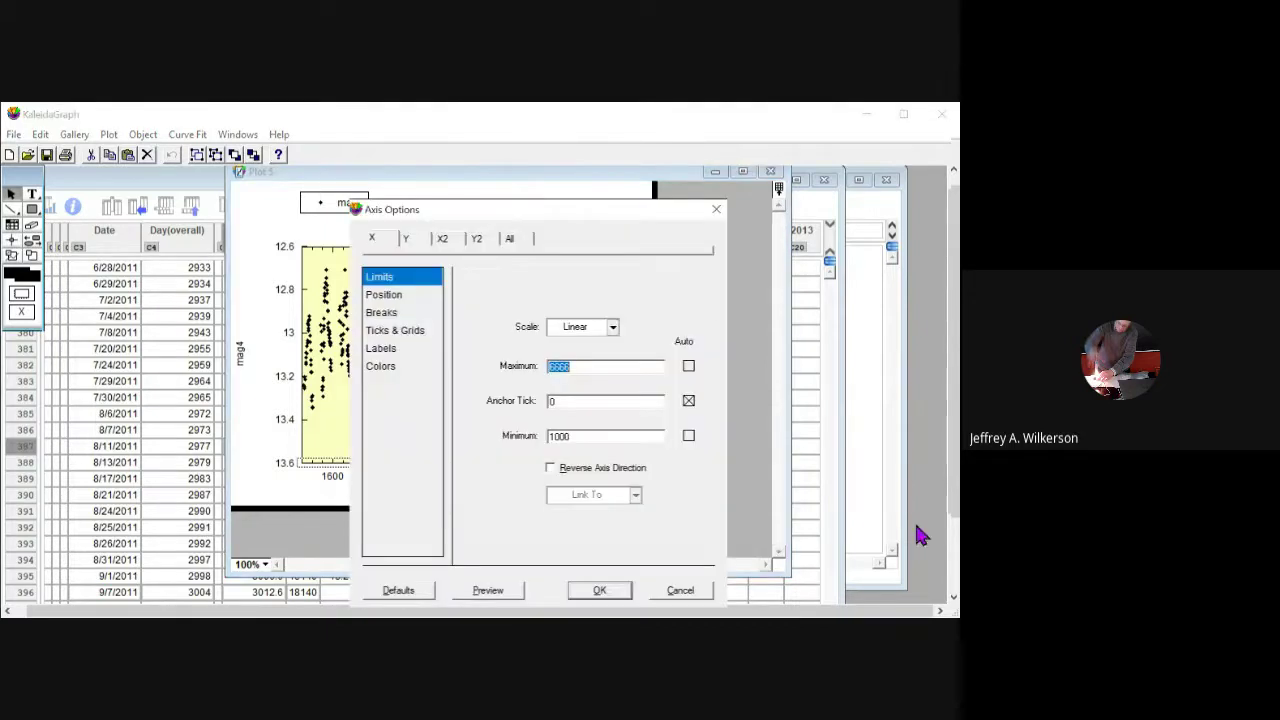
{"action": "type", "text": "5111"}
{"action": "key", "text": "Return"}
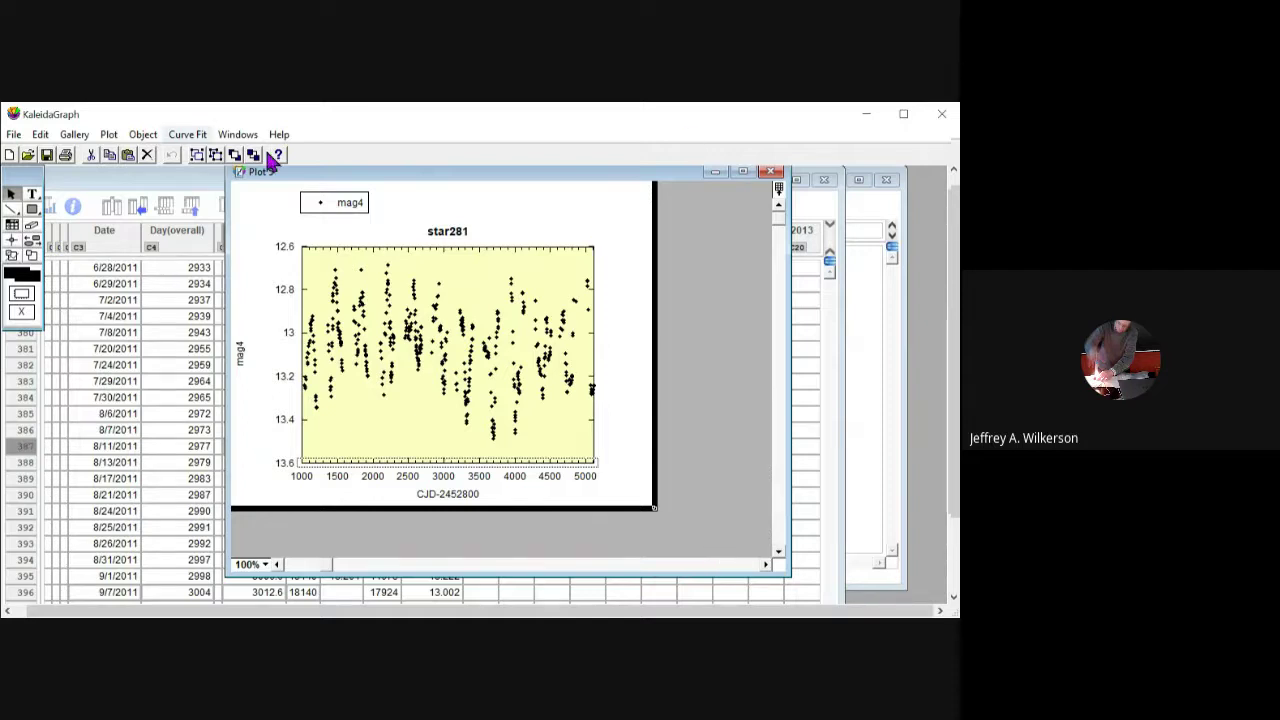
Set Frame Size X to 27.50 in Set Plot Size and scroll across the widened plot.
{"action": "left_click", "coordinate": [108, 134]}
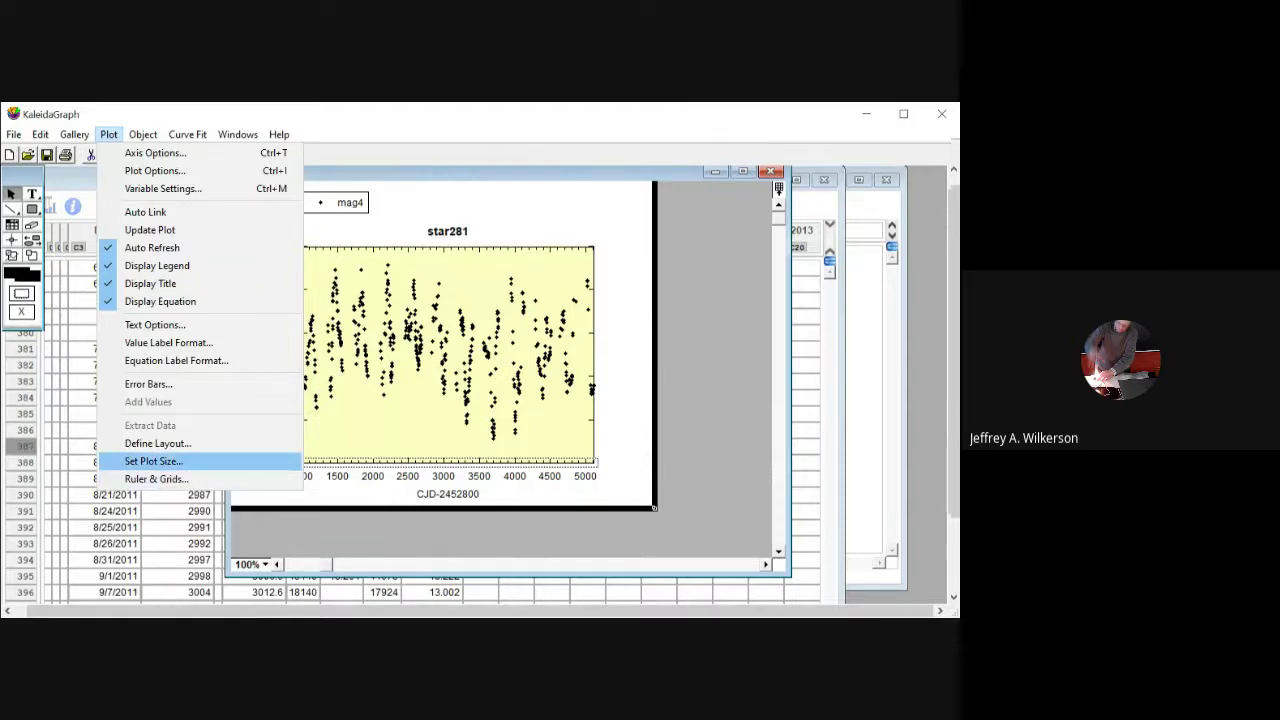
{"action": "left_click", "coordinate": [153, 461]}
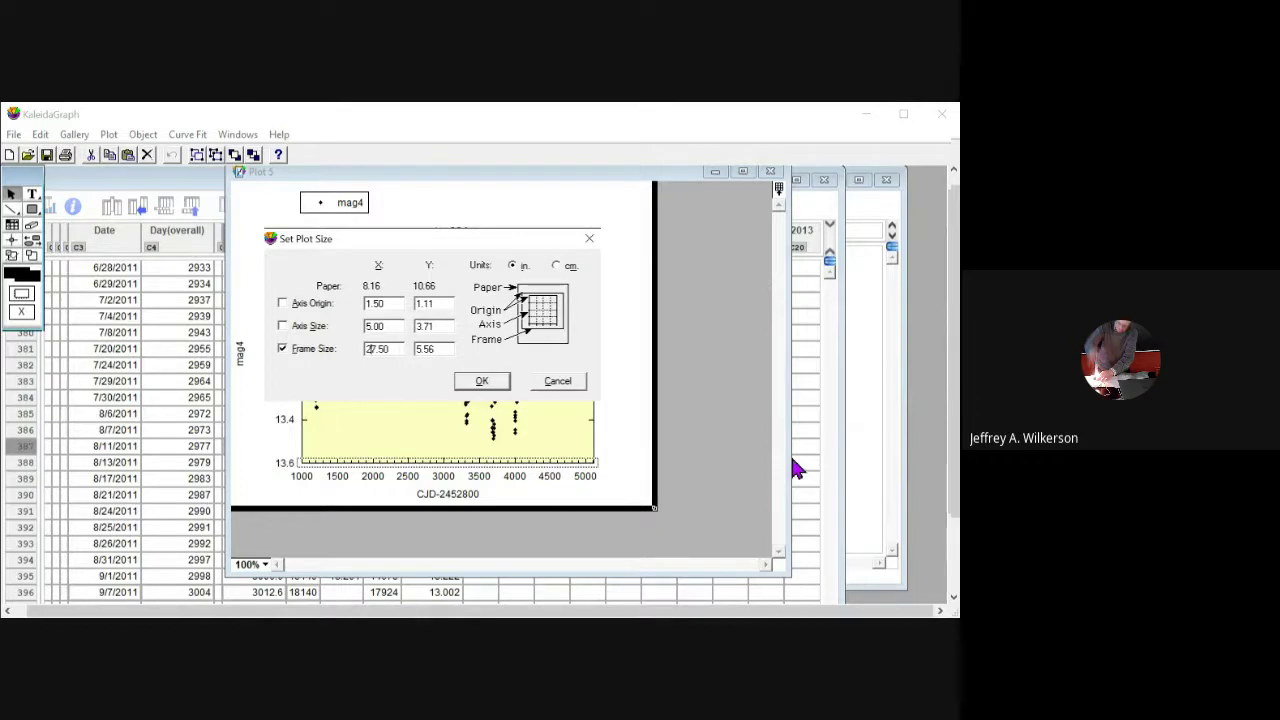
{"action": "key", "text": "Return"}
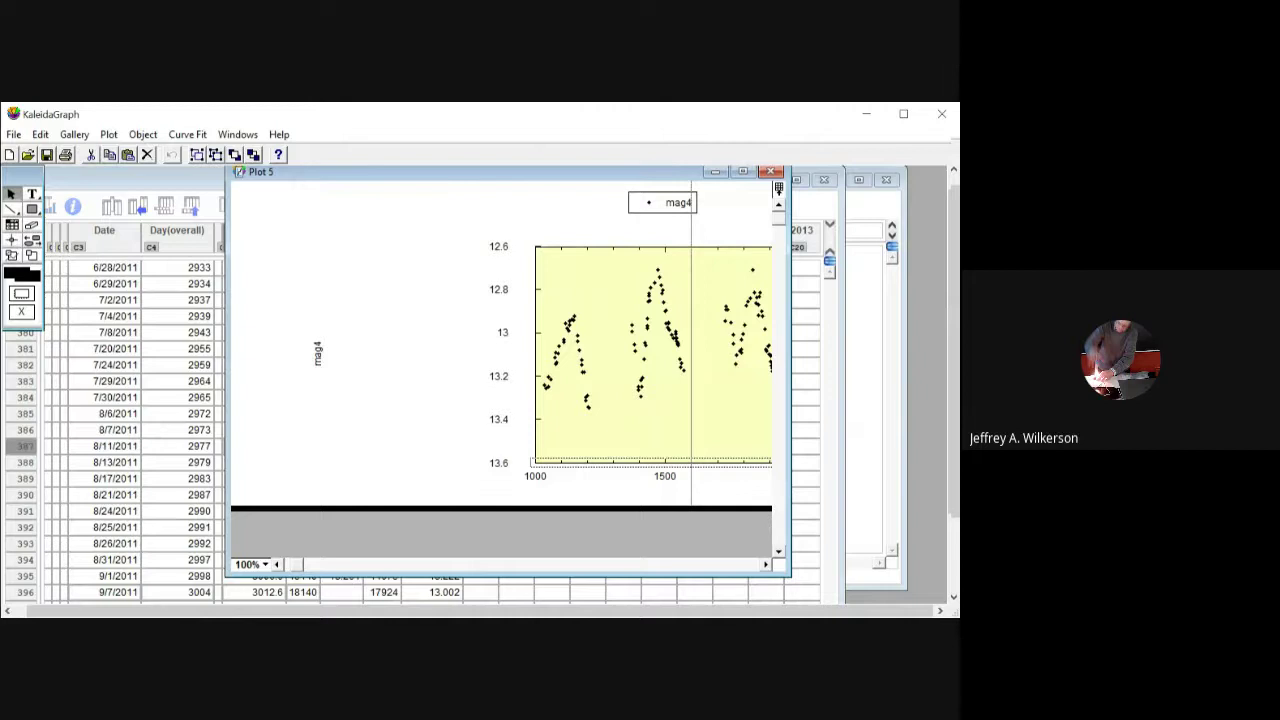
{"action": "scroll", "coordinate": [500, 370], "scroll_direction": "right", "scroll_amount": 6}
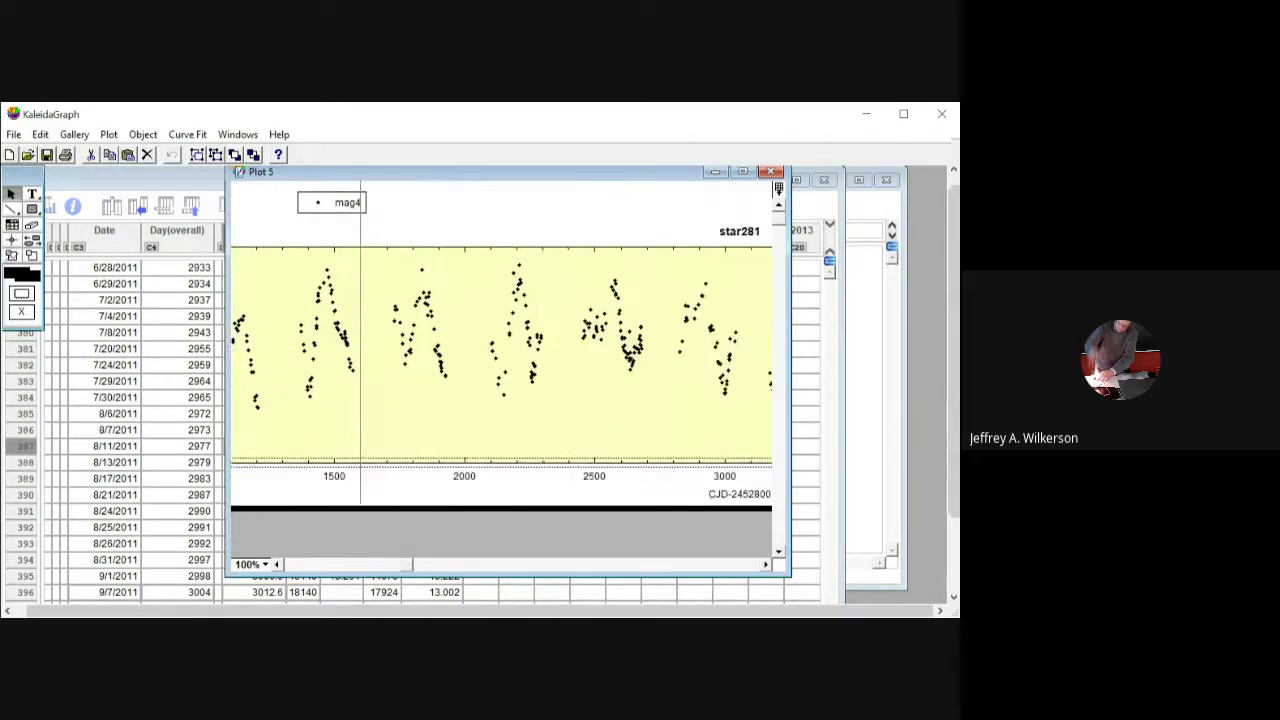
{"action": "scroll", "coordinate": [500, 370], "scroll_direction": "right", "scroll_amount": 5}
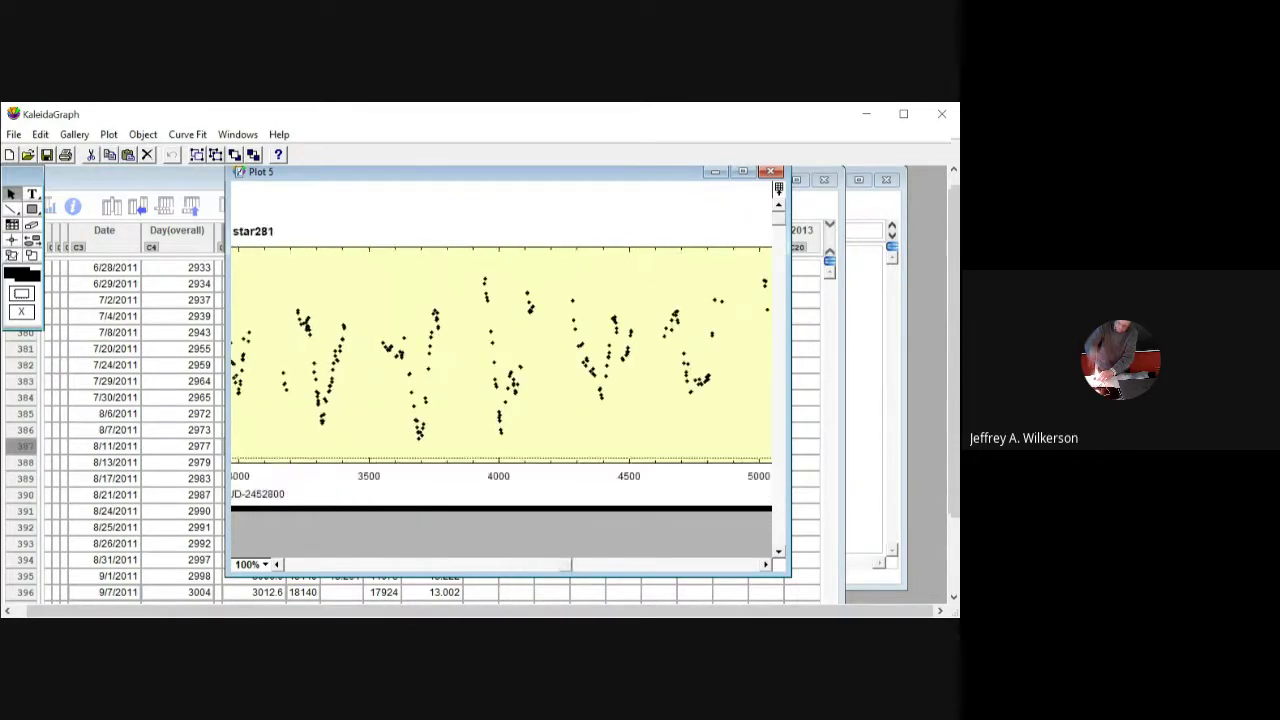
{"action": "scroll", "coordinate": [500, 370], "scroll_direction": "right", "scroll_amount": 3}
{"action": "scroll", "coordinate": [500, 370], "scroll_direction": "left", "scroll_amount": 3}
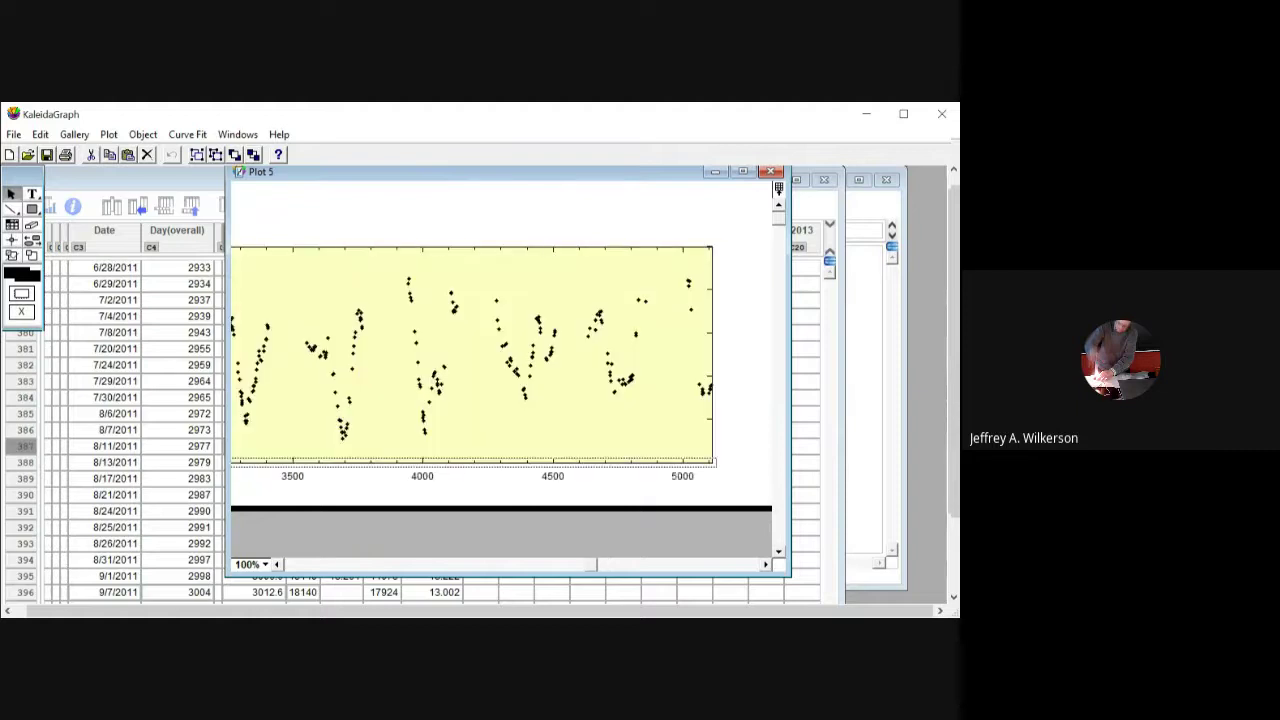
{"action": "scroll", "coordinate": [500, 370], "scroll_direction": "left", "scroll_amount": 6}
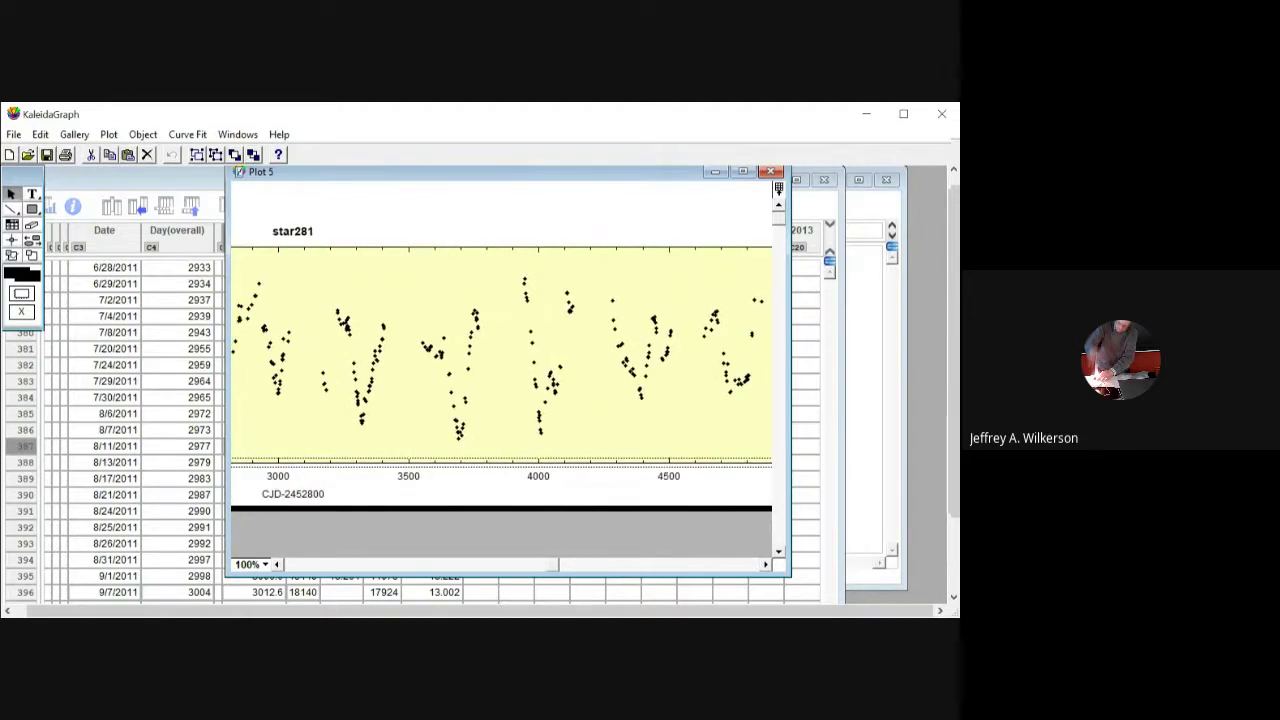
{"action": "scroll", "coordinate": [500, 370], "scroll_direction": "left", "scroll_amount": 10}
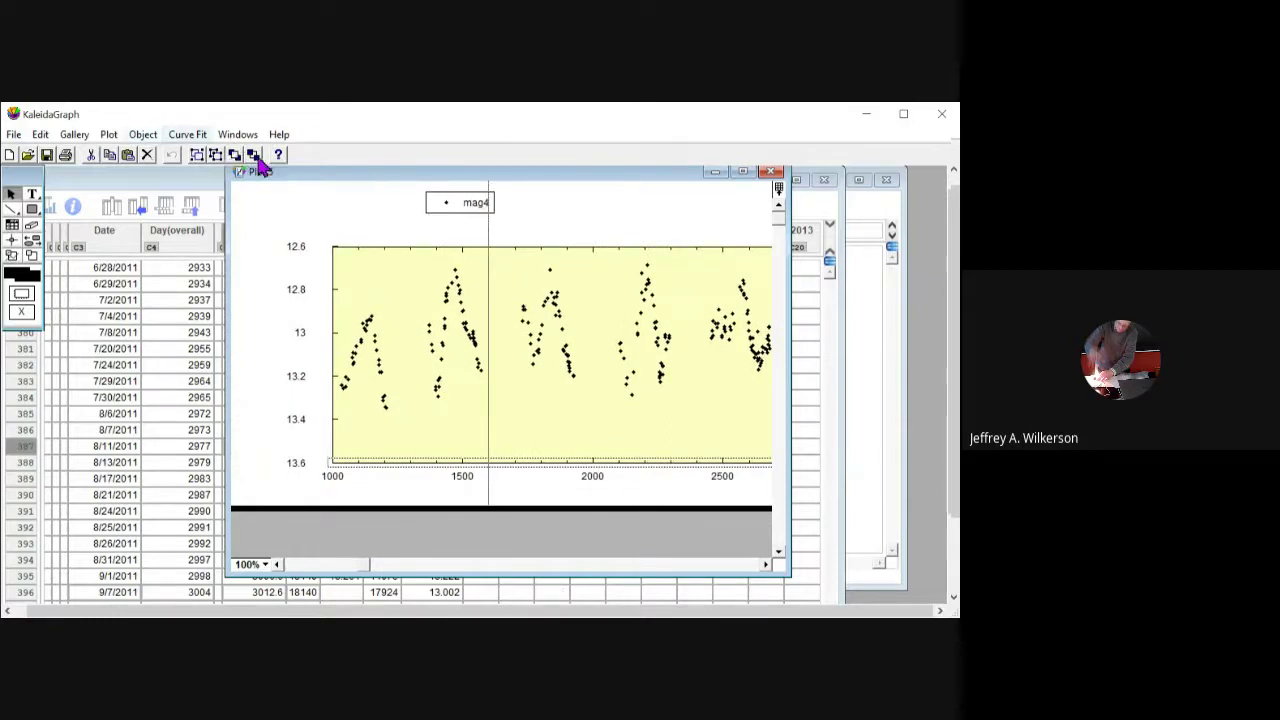
Raise the Frame Size X width further and scroll through the stretched light curve.
{"action": "left_click", "coordinate": [108, 134]}
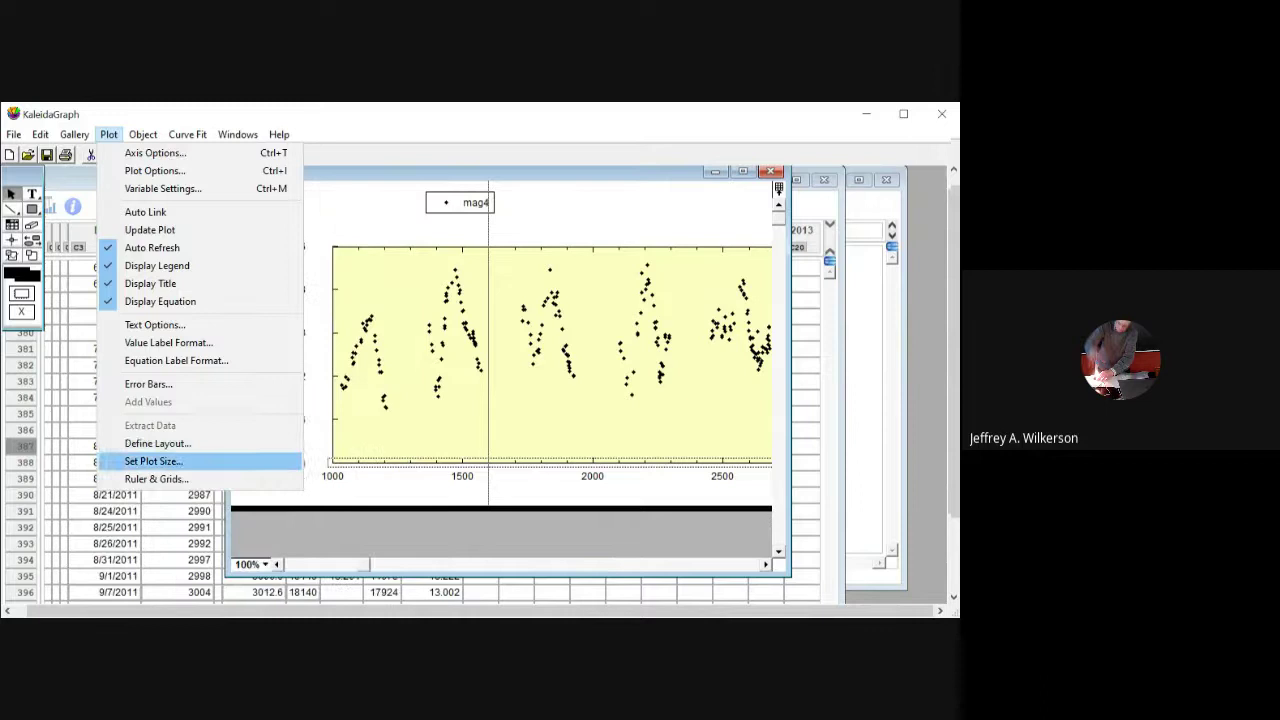
{"action": "left_click", "coordinate": [153, 461]}
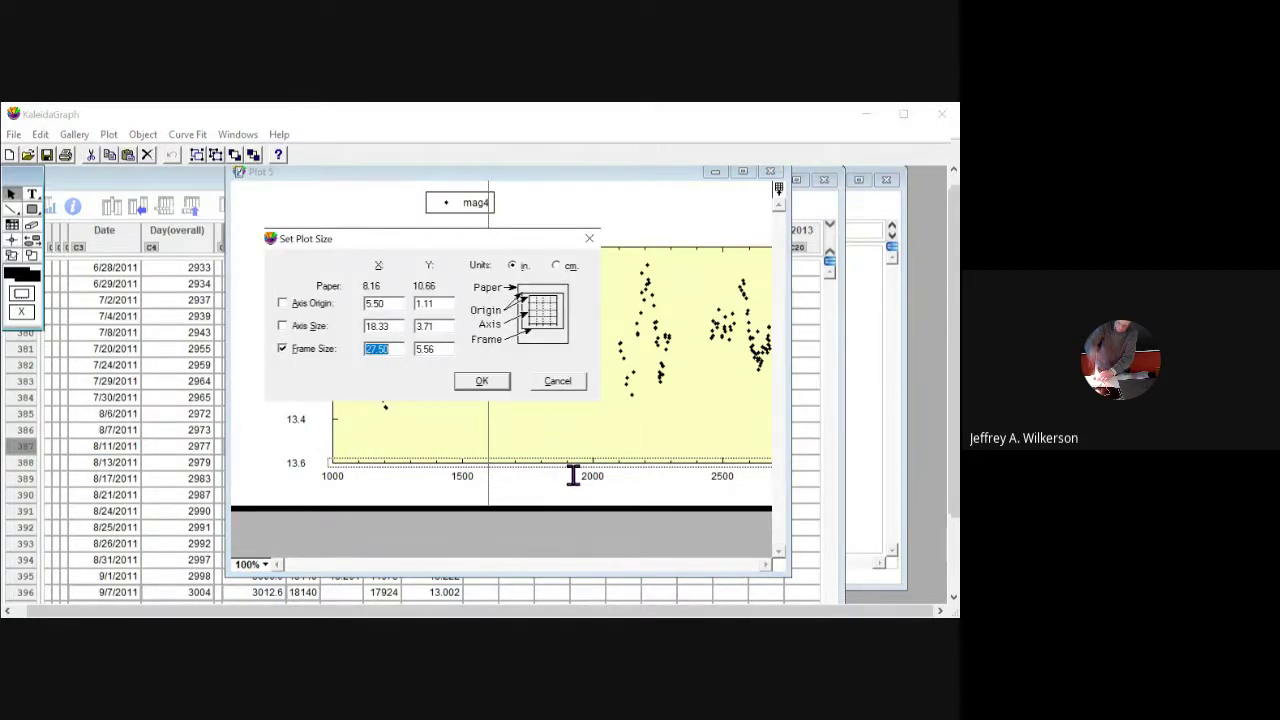
{"action": "key", "text": "Left"}
{"action": "key", "text": "shift+Right"}
{"action": "key", "text": "Return"}
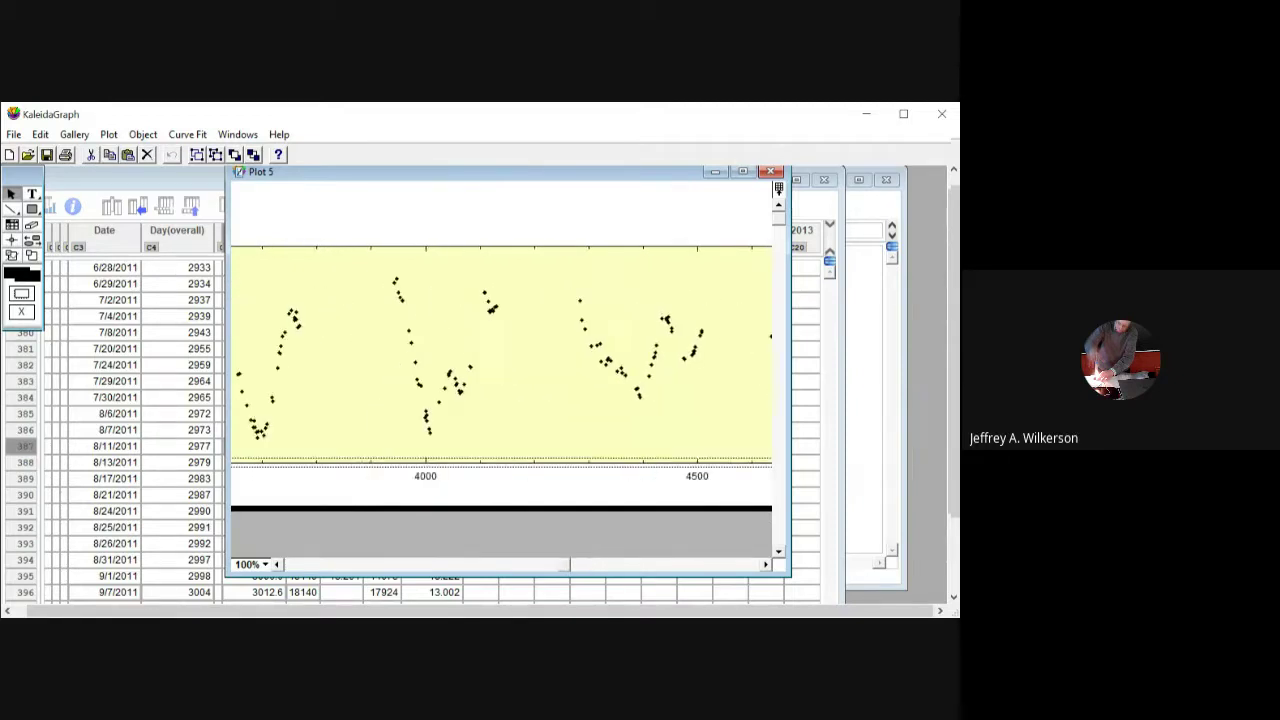
{"action": "scroll", "coordinate": [500, 355], "scroll_direction": "left", "scroll_amount": 3}
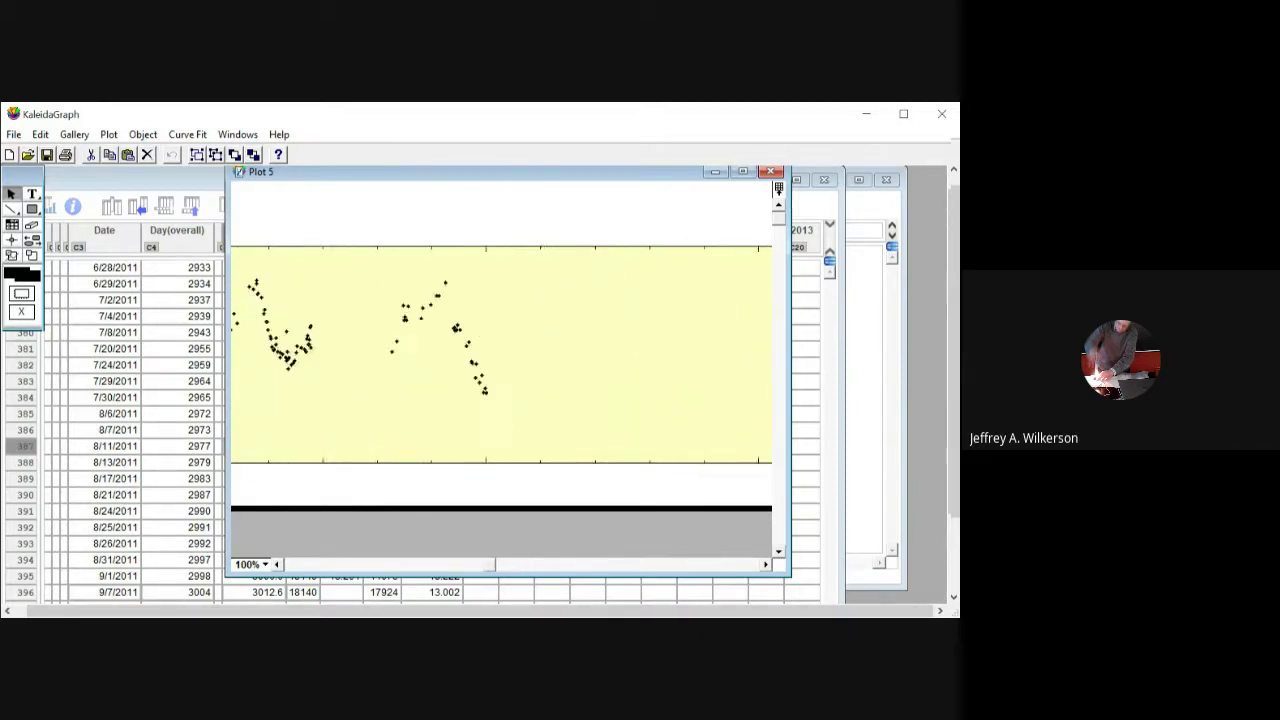
{"action": "scroll", "coordinate": [500, 355], "scroll_direction": "left", "scroll_amount": 4}
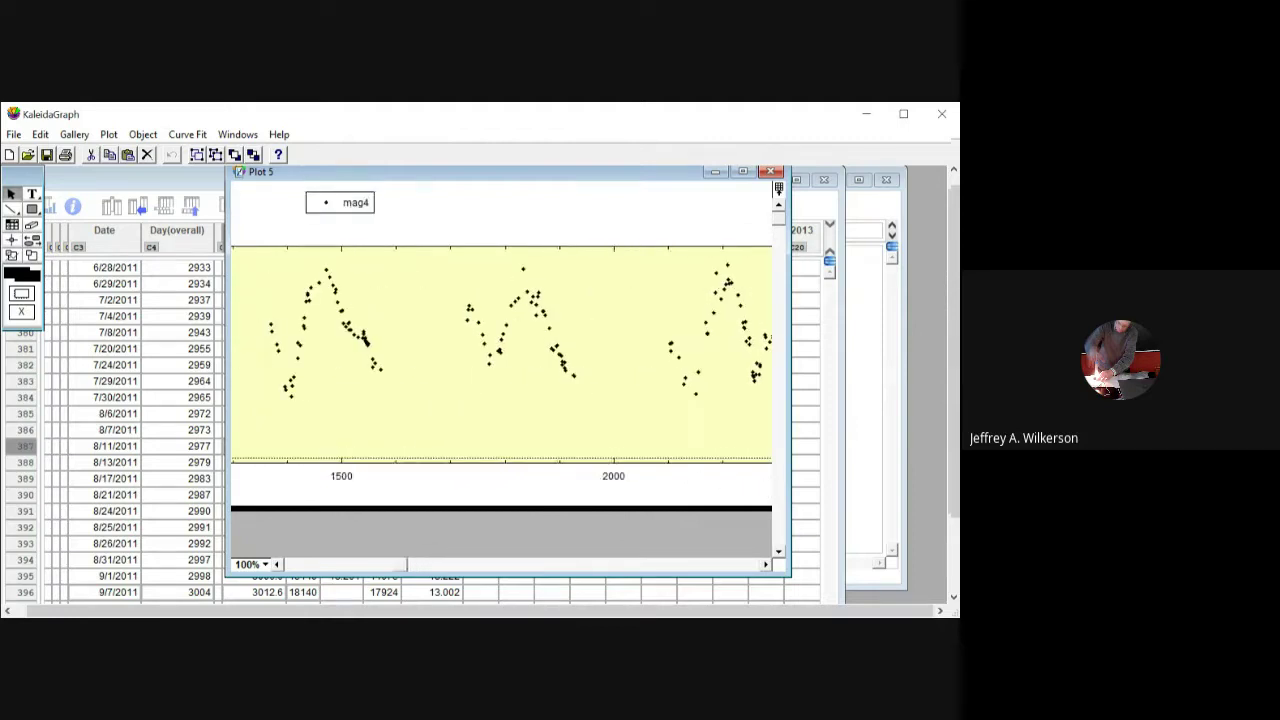
{"action": "scroll", "coordinate": [500, 355], "scroll_direction": "left", "scroll_amount": 4}
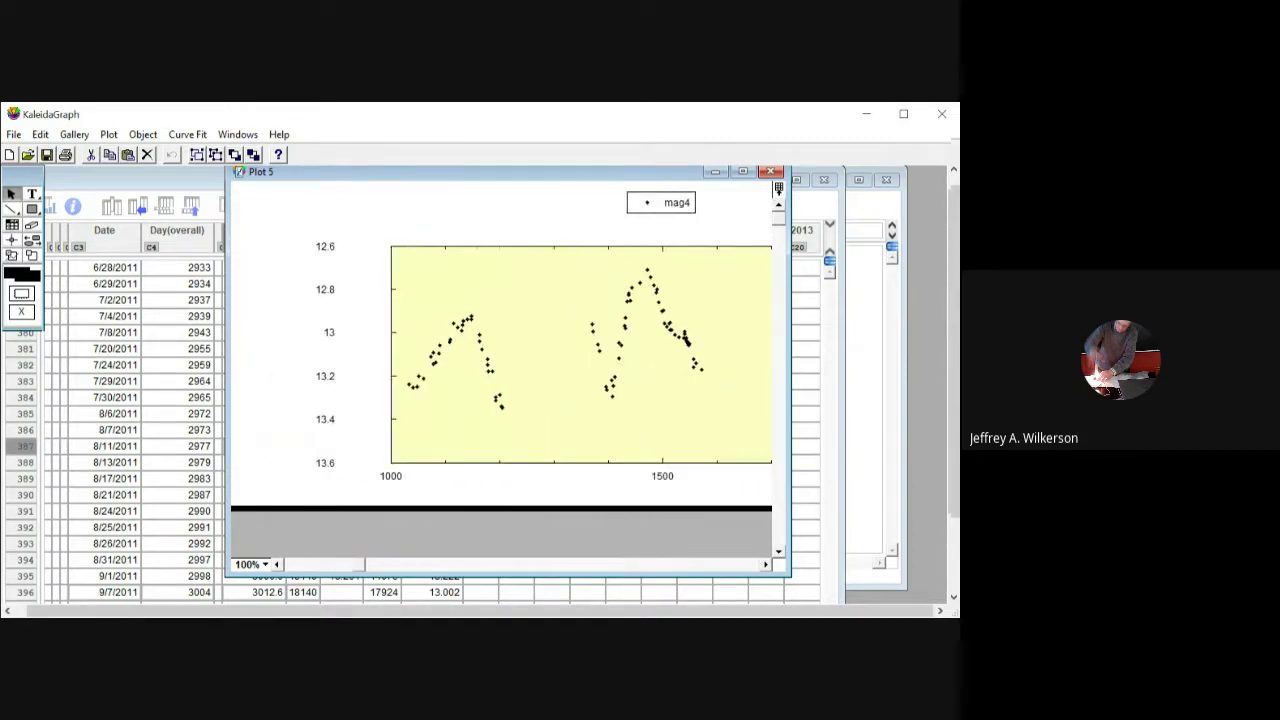
{"action": "scroll", "coordinate": [500, 355], "scroll_direction": "right", "scroll_amount": 3}
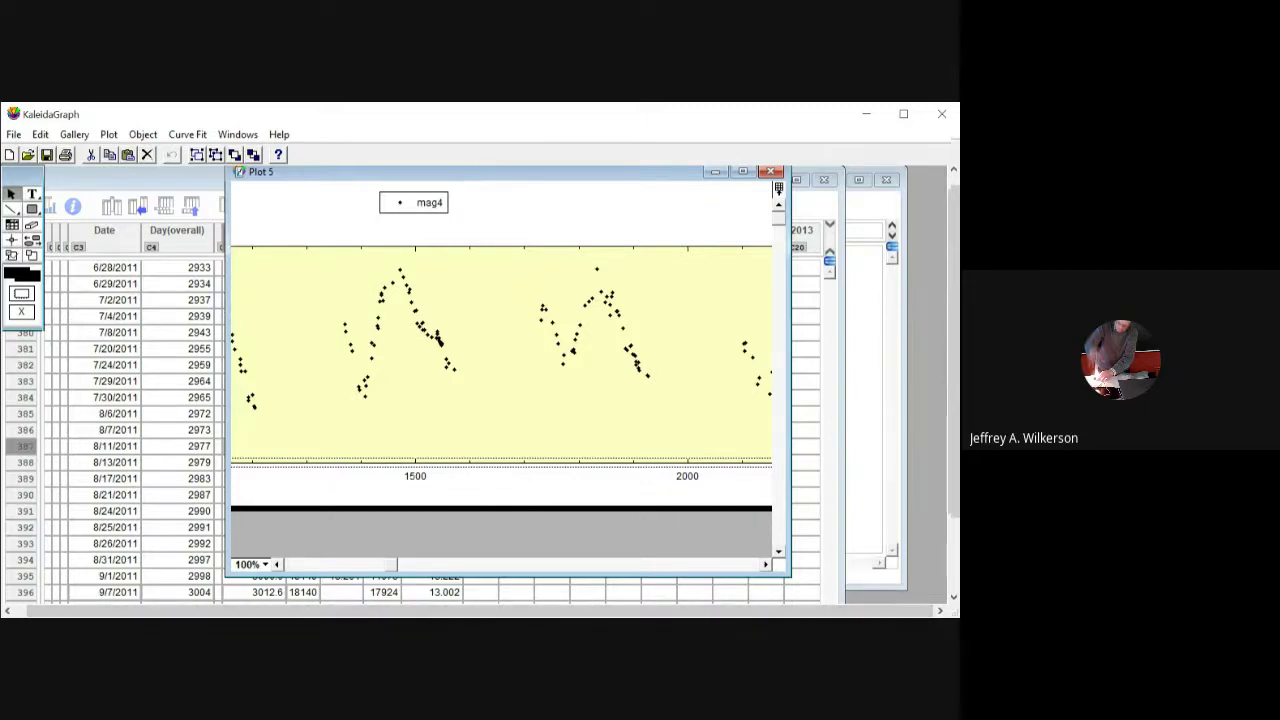
{"action": "scroll", "coordinate": [500, 355], "scroll_direction": "left", "scroll_amount": 4}
{"action": "scroll", "coordinate": [500, 355], "scroll_direction": "left", "scroll_amount": 3}
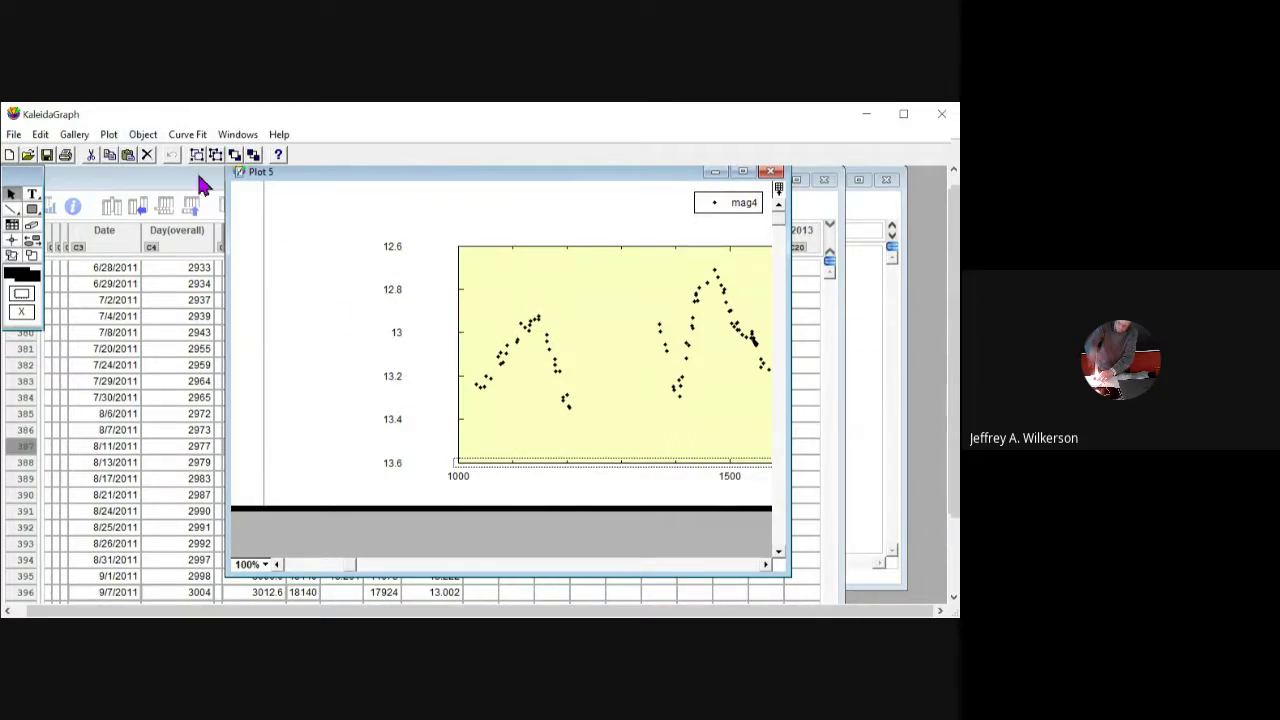
Raise Frame Size Y to 25.56 and scroll around the oversized plot.
{"action": "left_click", "coordinate": [108, 134]}
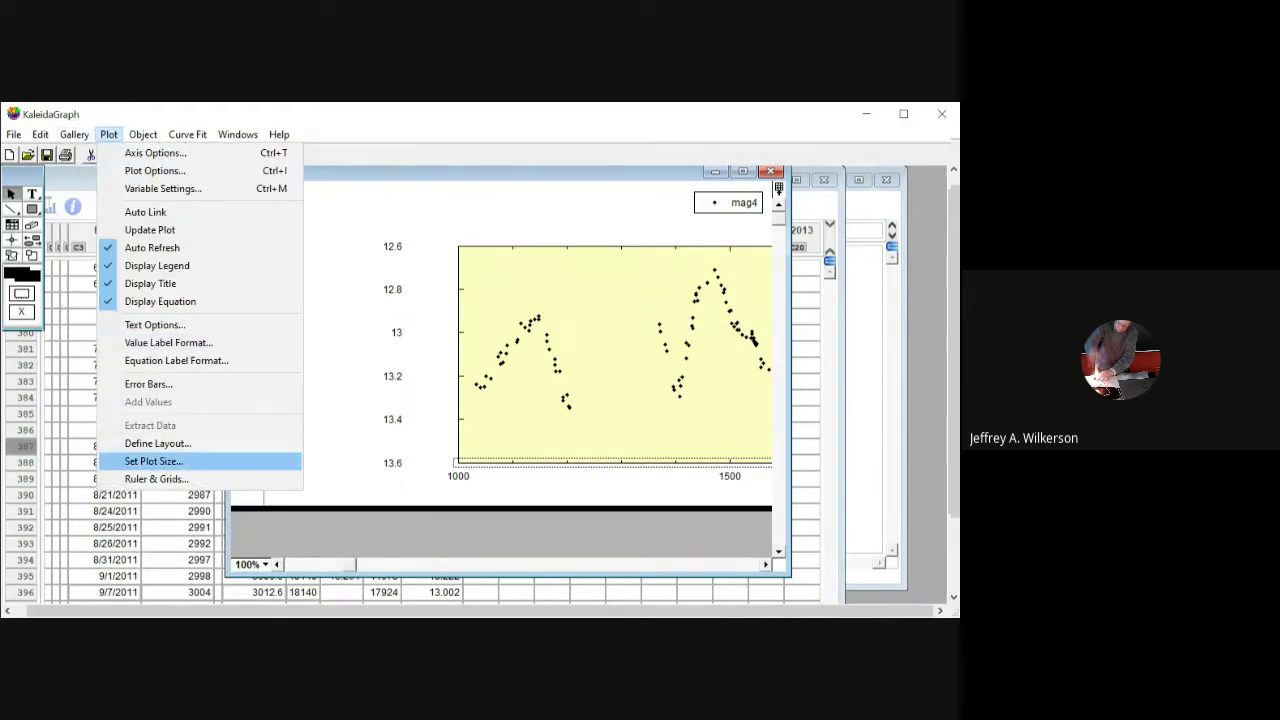
{"action": "left_click", "coordinate": [155, 461]}
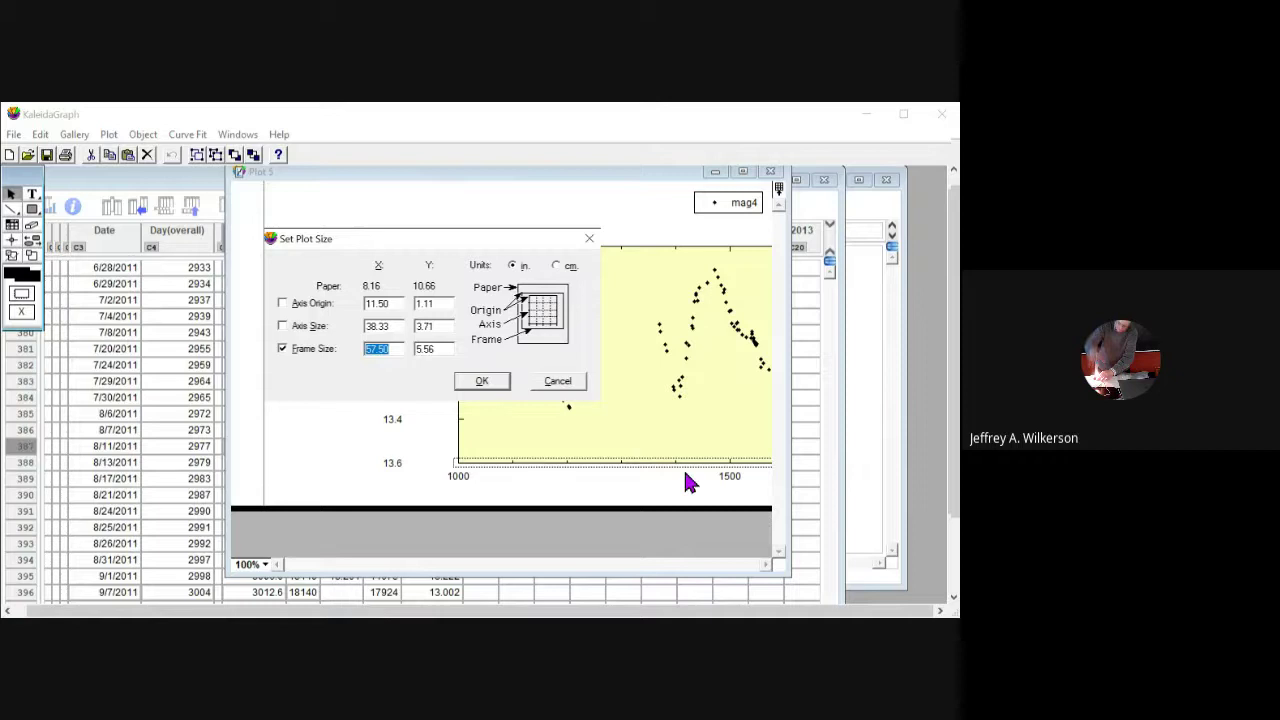
{"action": "key", "text": "Tab"}
{"action": "key", "text": "Return"}
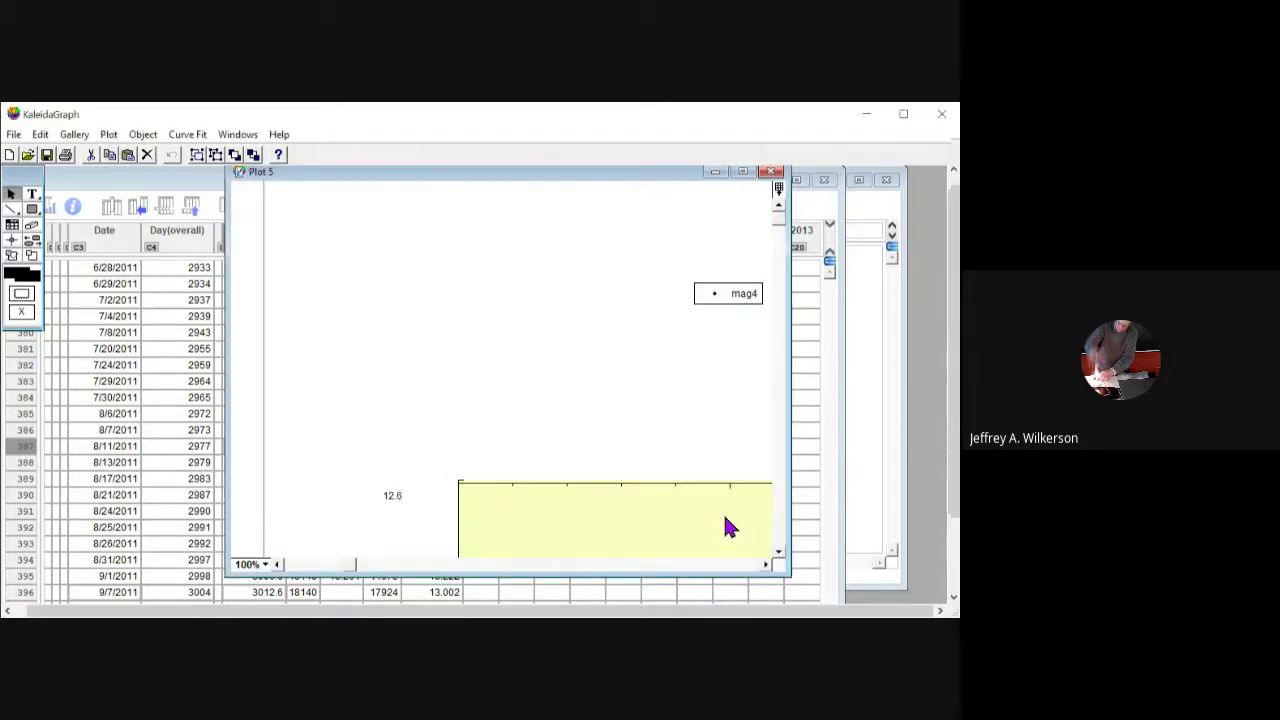
{"action": "scroll", "coordinate": [515, 370], "scroll_direction": "down", "scroll_amount": 8}
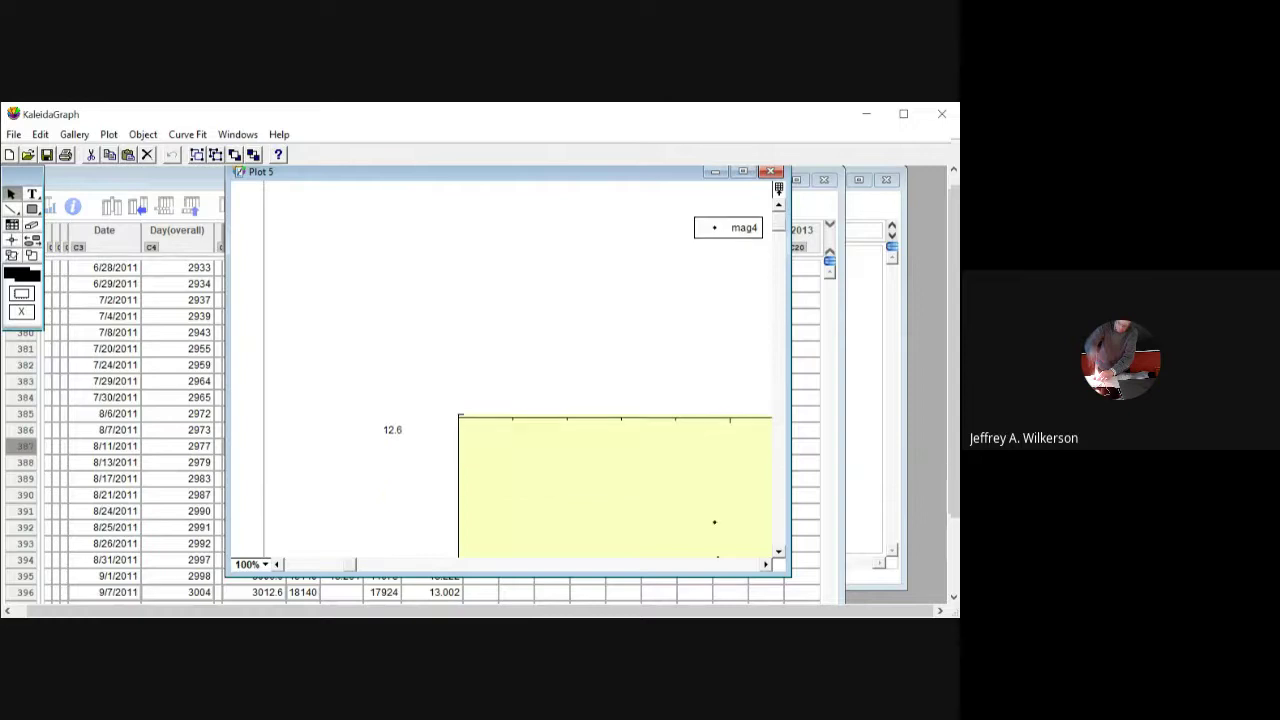
{"action": "scroll", "coordinate": [515, 370], "scroll_direction": "down", "scroll_amount": 8}
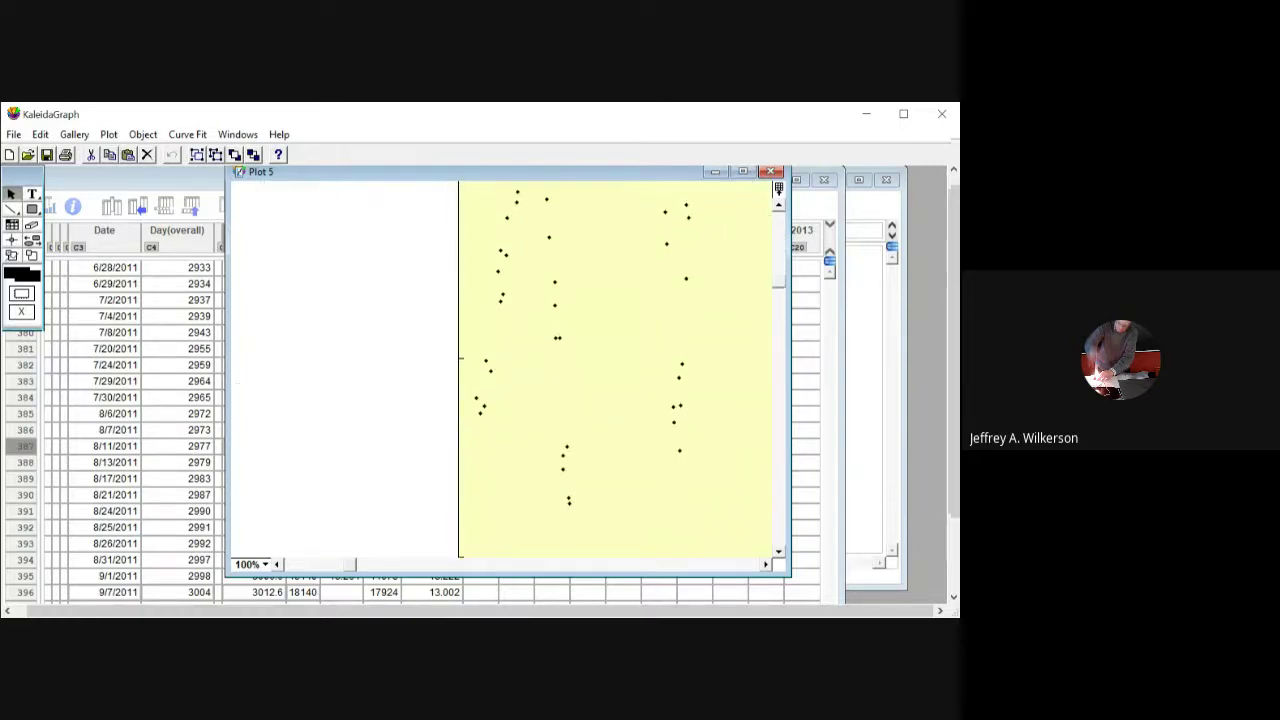
{"action": "scroll", "coordinate": [515, 370], "scroll_direction": "down", "scroll_amount": 2}
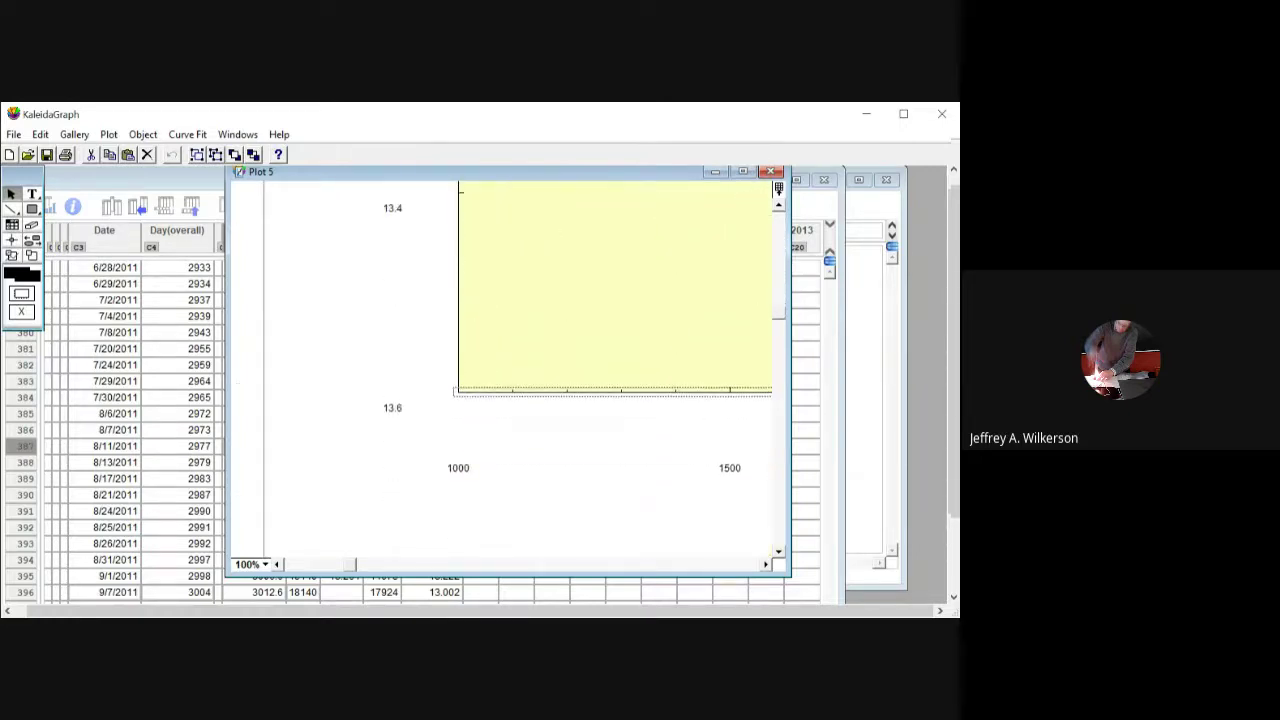
{"action": "scroll", "coordinate": [515, 370], "scroll_direction": "right", "scroll_amount": 6}
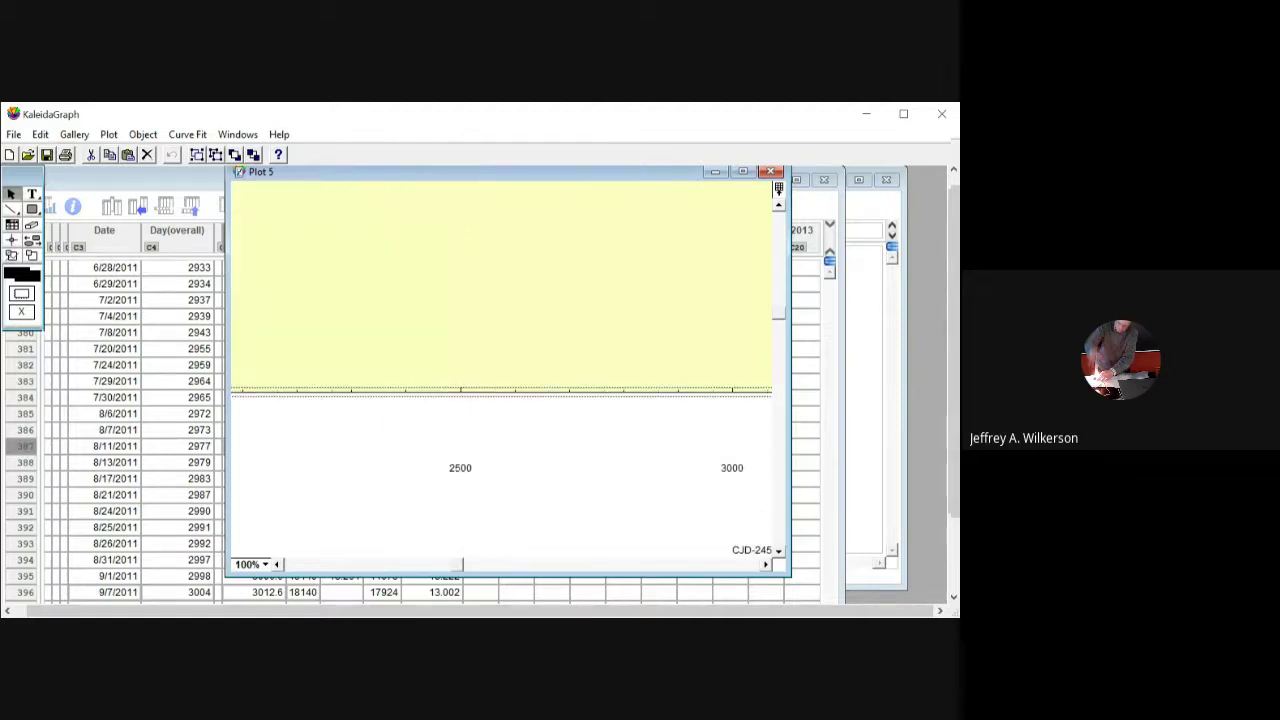
{"action": "scroll", "coordinate": [515, 370], "scroll_direction": "up", "scroll_amount": 10}
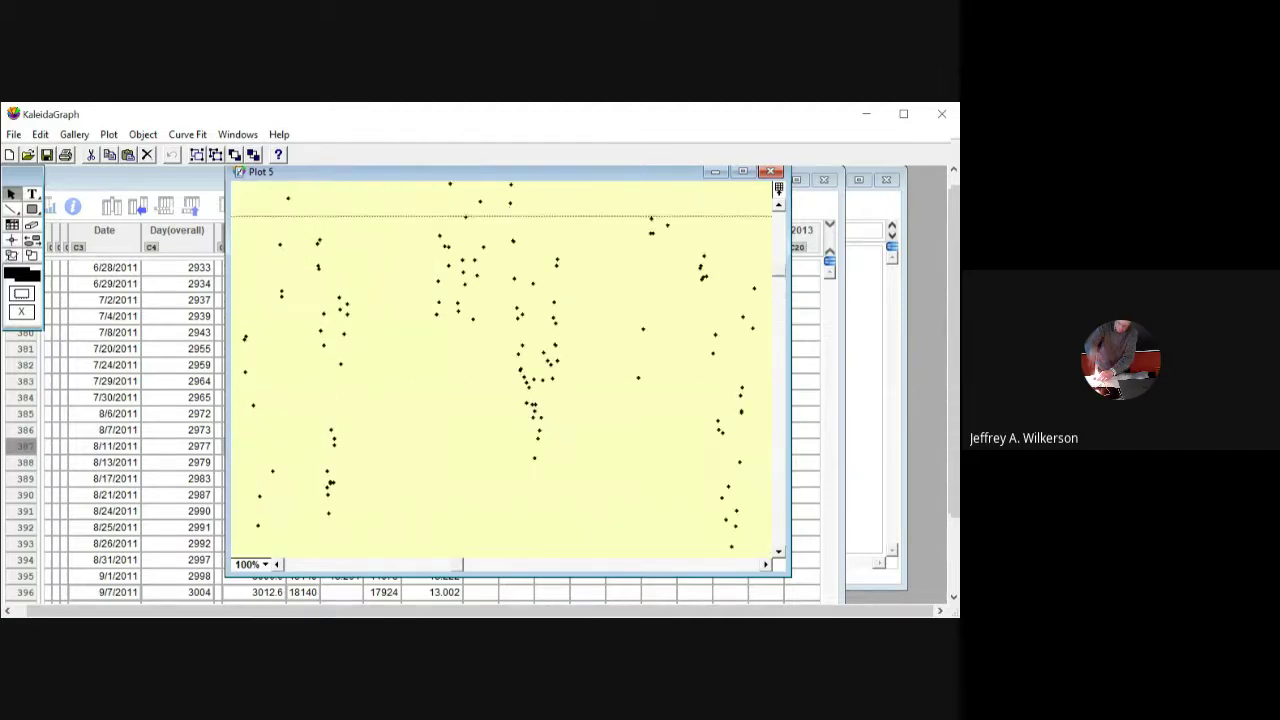
{"action": "scroll", "coordinate": [515, 370], "scroll_direction": "up", "scroll_amount": 5}
{"action": "scroll", "coordinate": [500, 370], "scroll_direction": "down", "scroll_amount": 15}
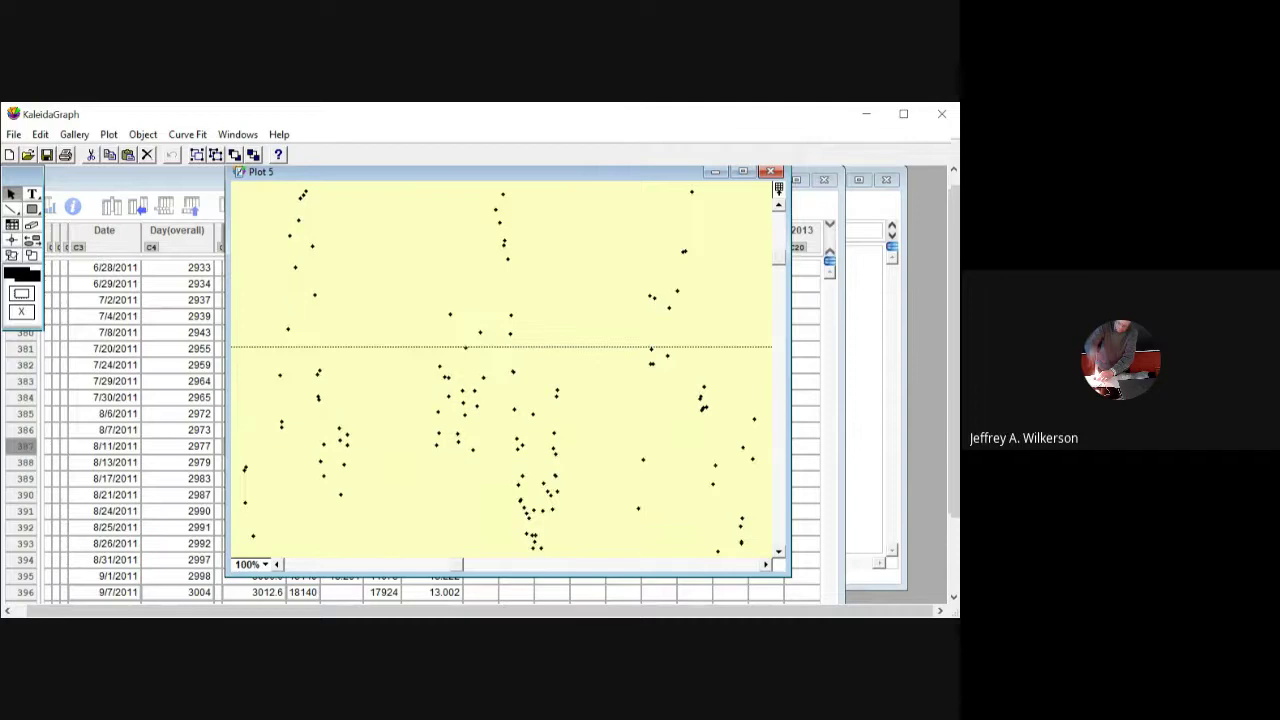
{"action": "scroll", "coordinate": [500, 370], "scroll_direction": "up", "scroll_amount": 5}
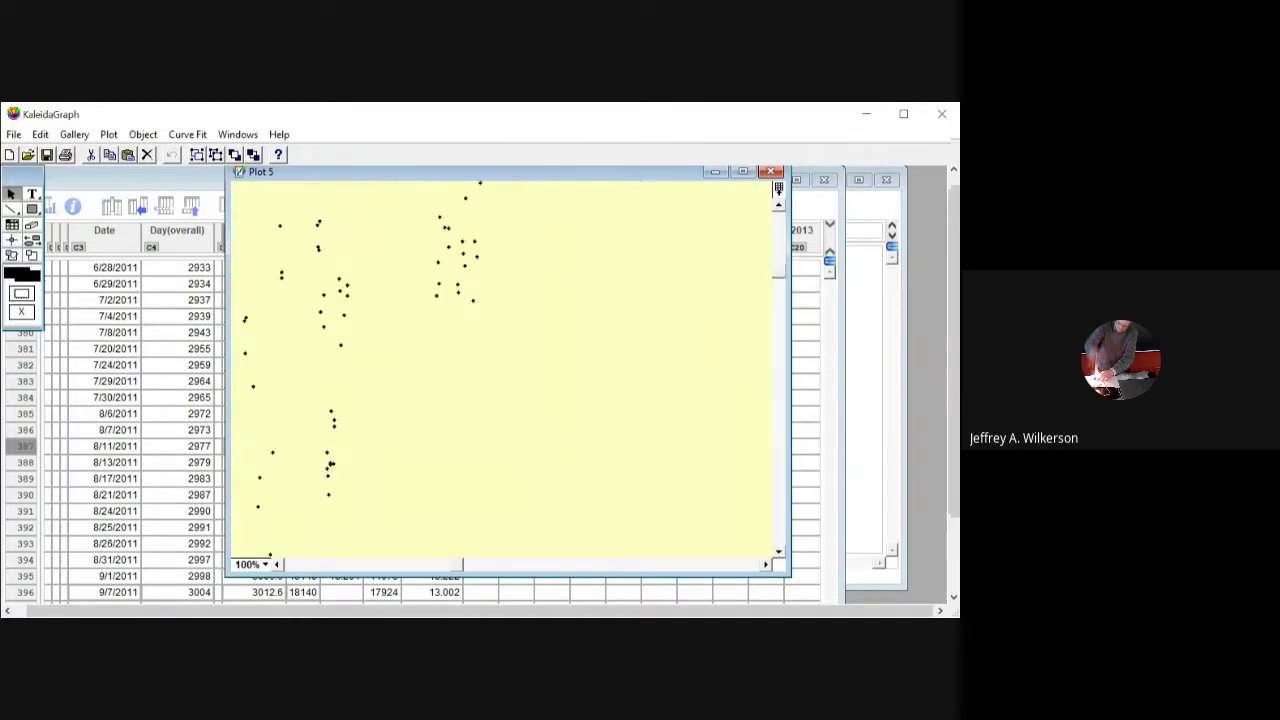
{"action": "scroll", "coordinate": [500, 370], "scroll_direction": "left", "scroll_amount": 10}
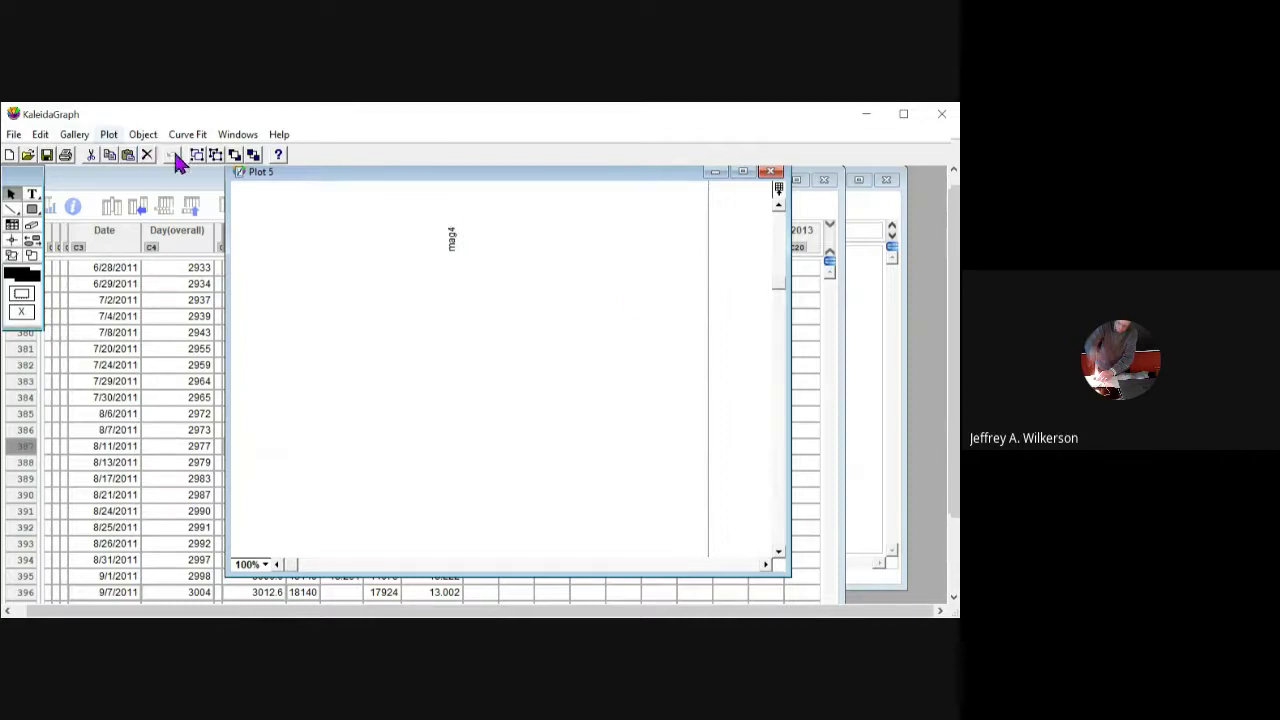
Change Frame Size Y from 25.56 back to 5.56 in Set Plot Size.
{"action": "left_click", "coordinate": [108, 134]}
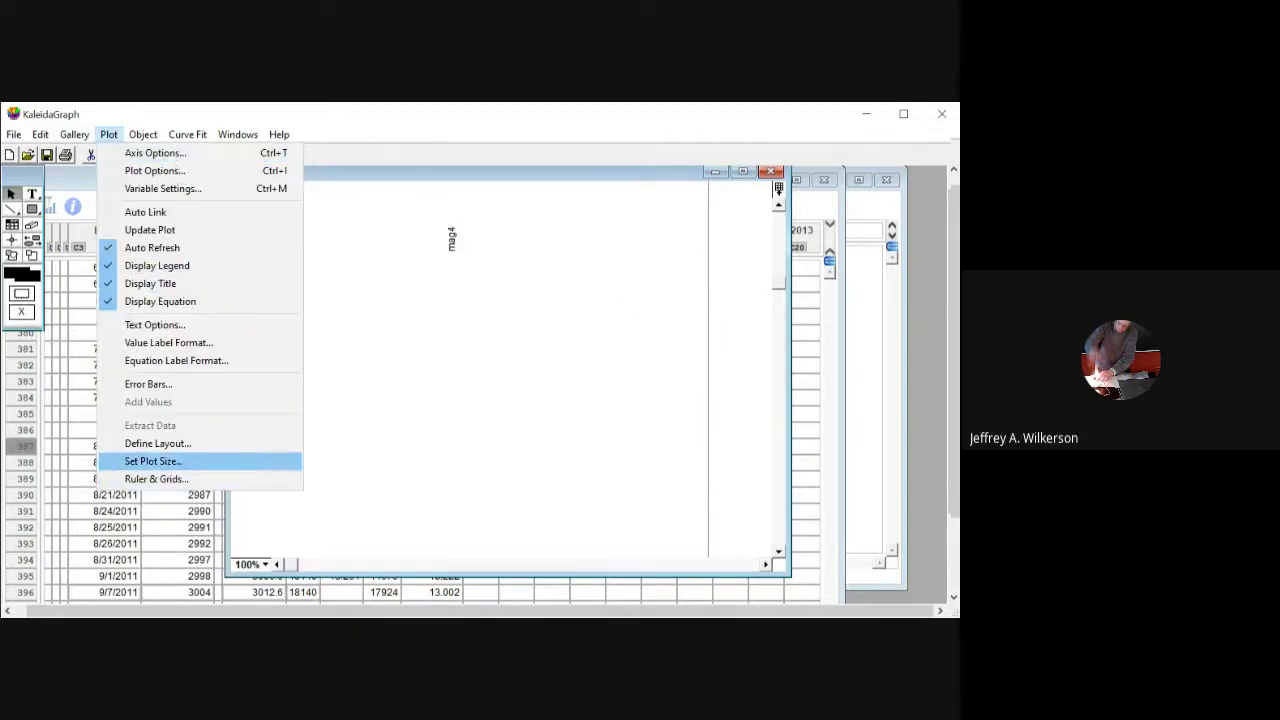
{"action": "left_click", "coordinate": [153, 461]}
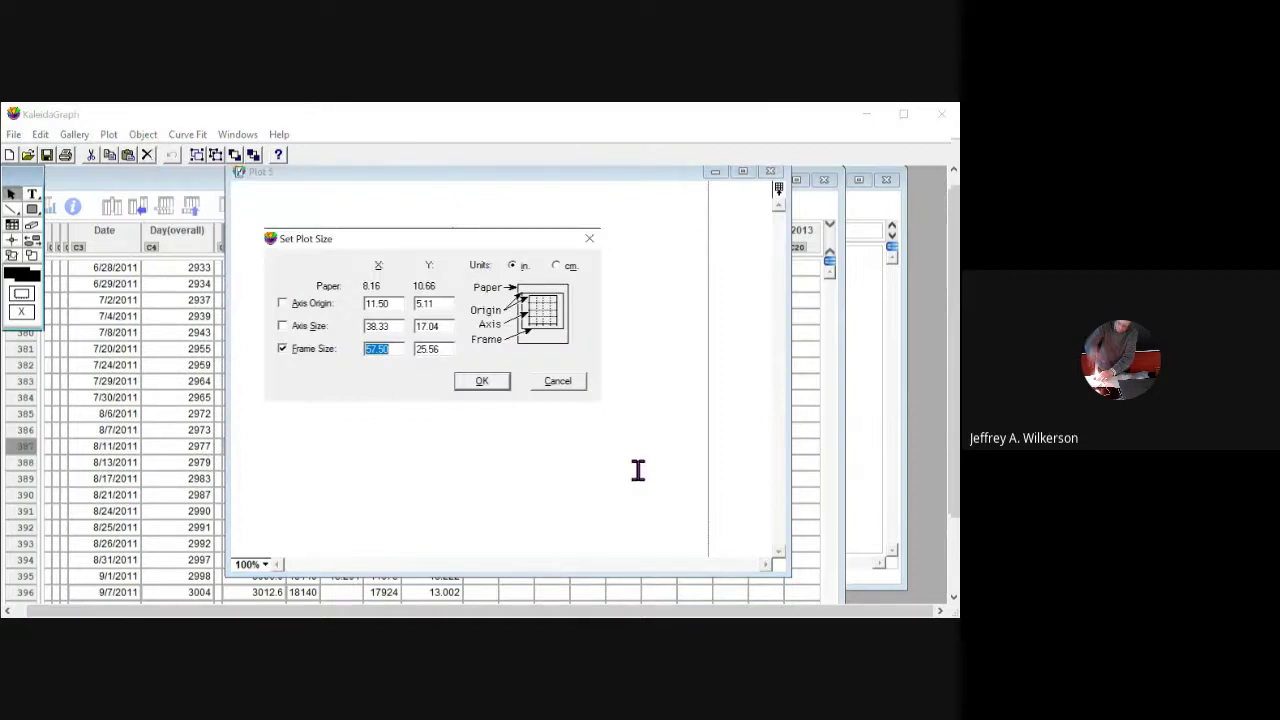
{"action": "key", "text": "Tab"}
{"action": "key", "text": "Delete"}
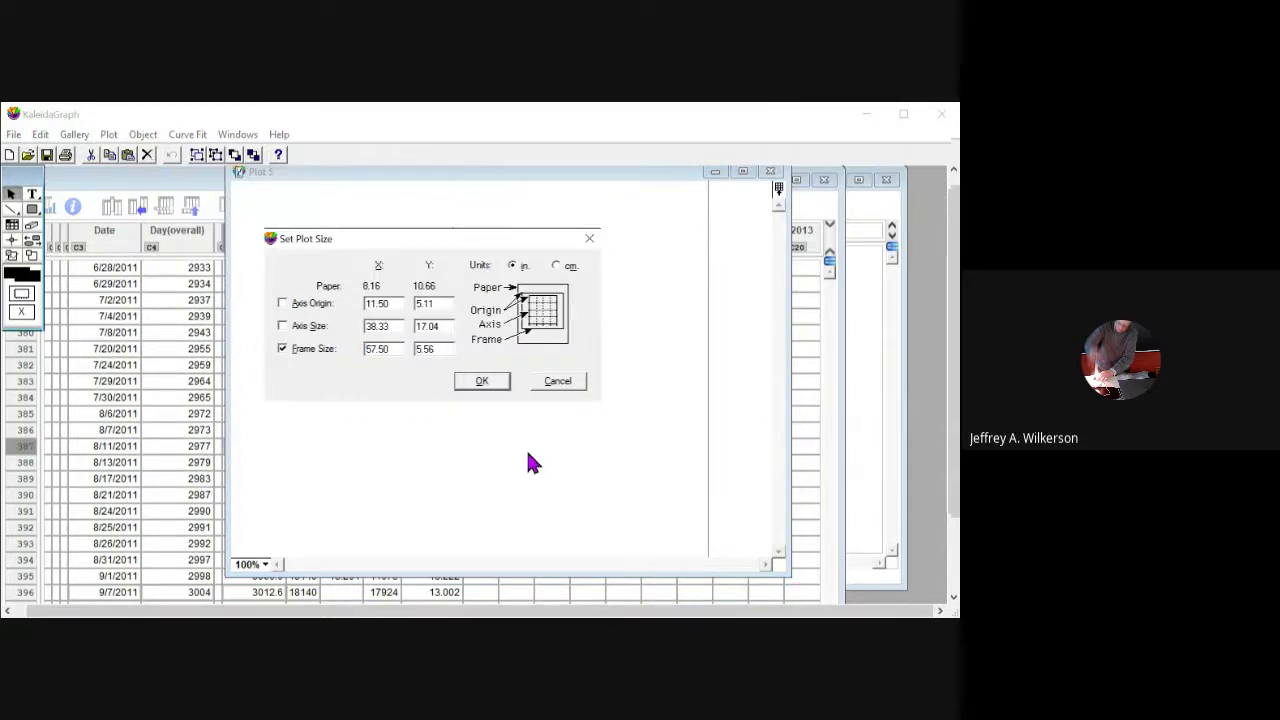
{"action": "key", "text": "shift+Tab"}
{"action": "key", "text": "Return"}
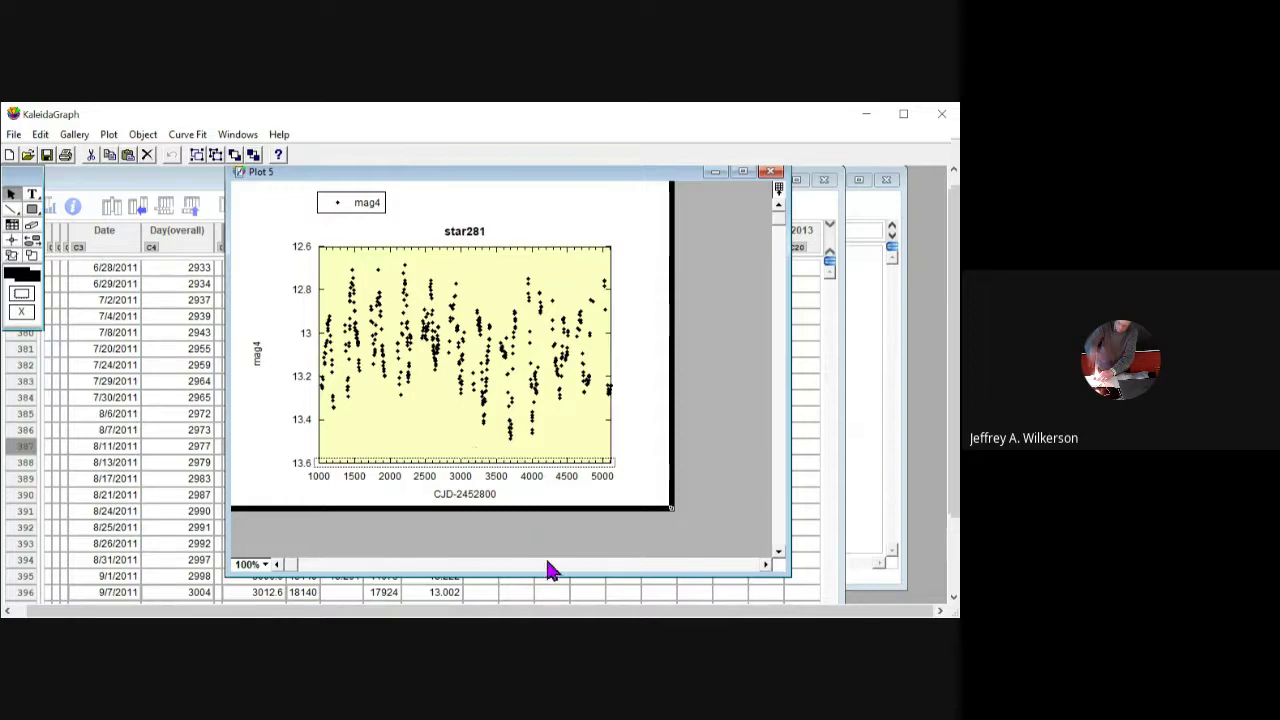
Switch the mag4 y-axis to a logarithmic scale in Axis Options.
{"action": "double_click", "coordinate": [480, 435]}
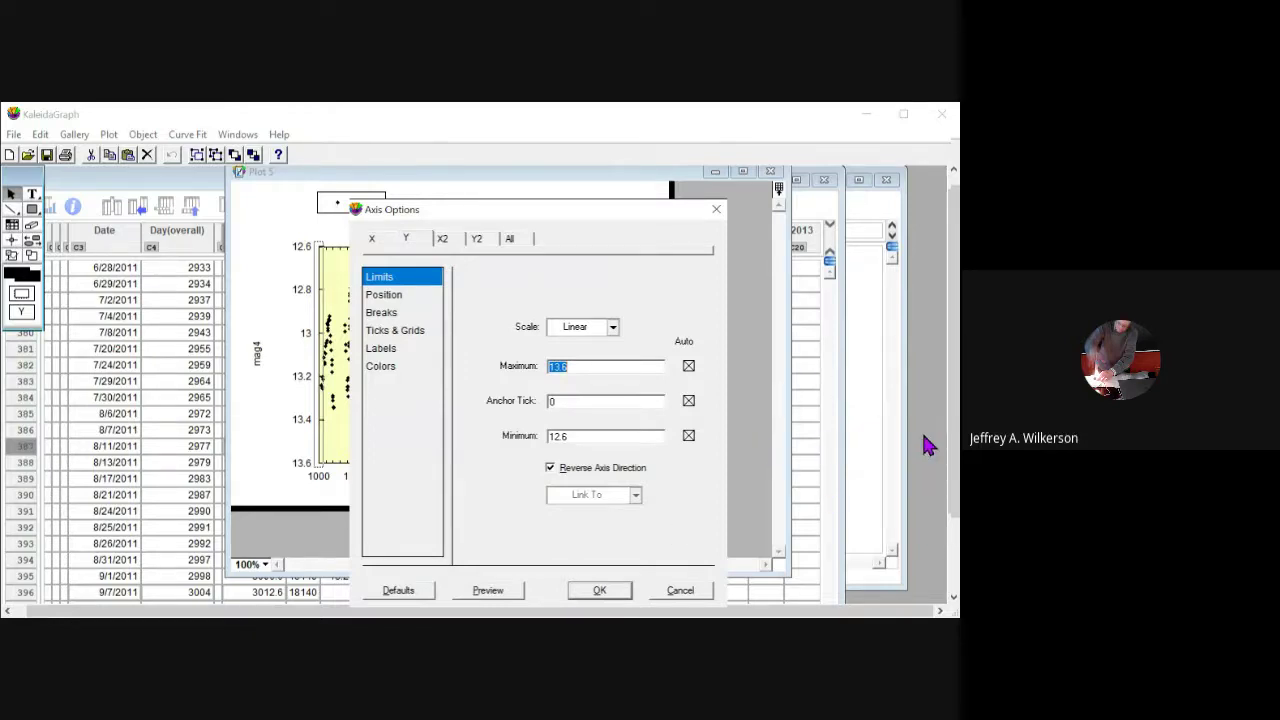
{"action": "key", "text": "shift+Tab"}
{"action": "key", "text": "Down"}
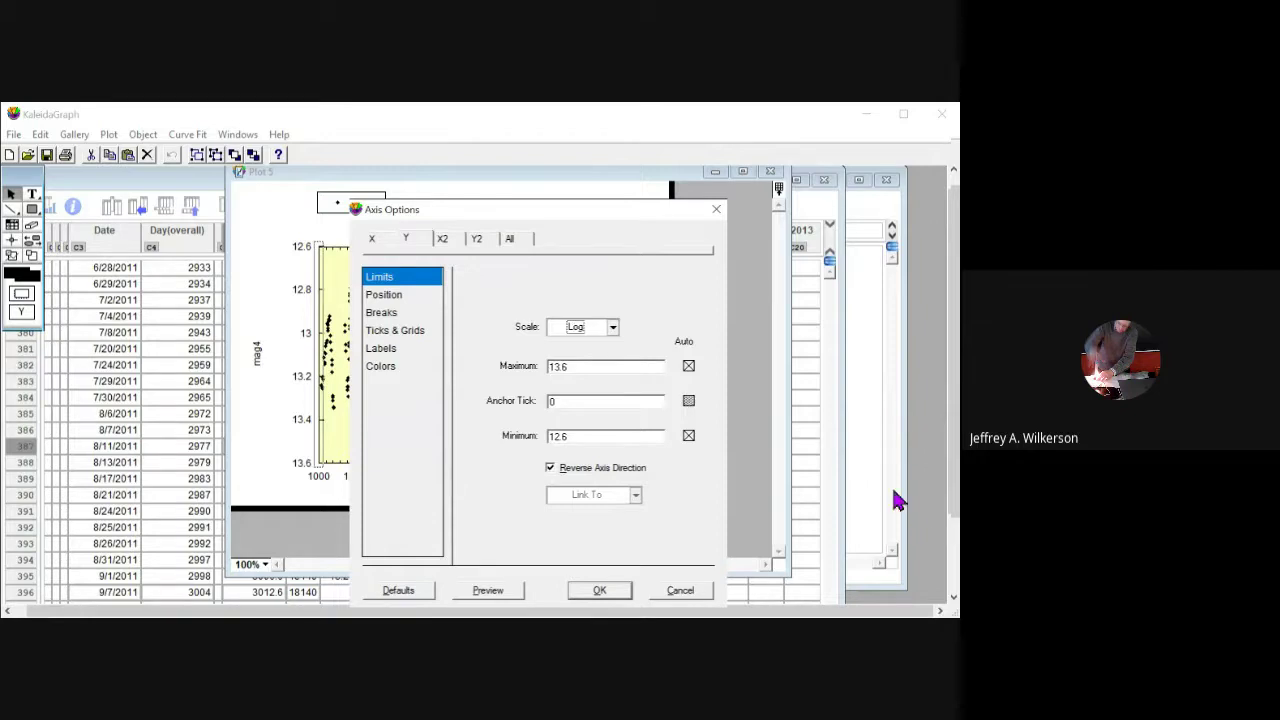
{"action": "key", "text": "Return"}
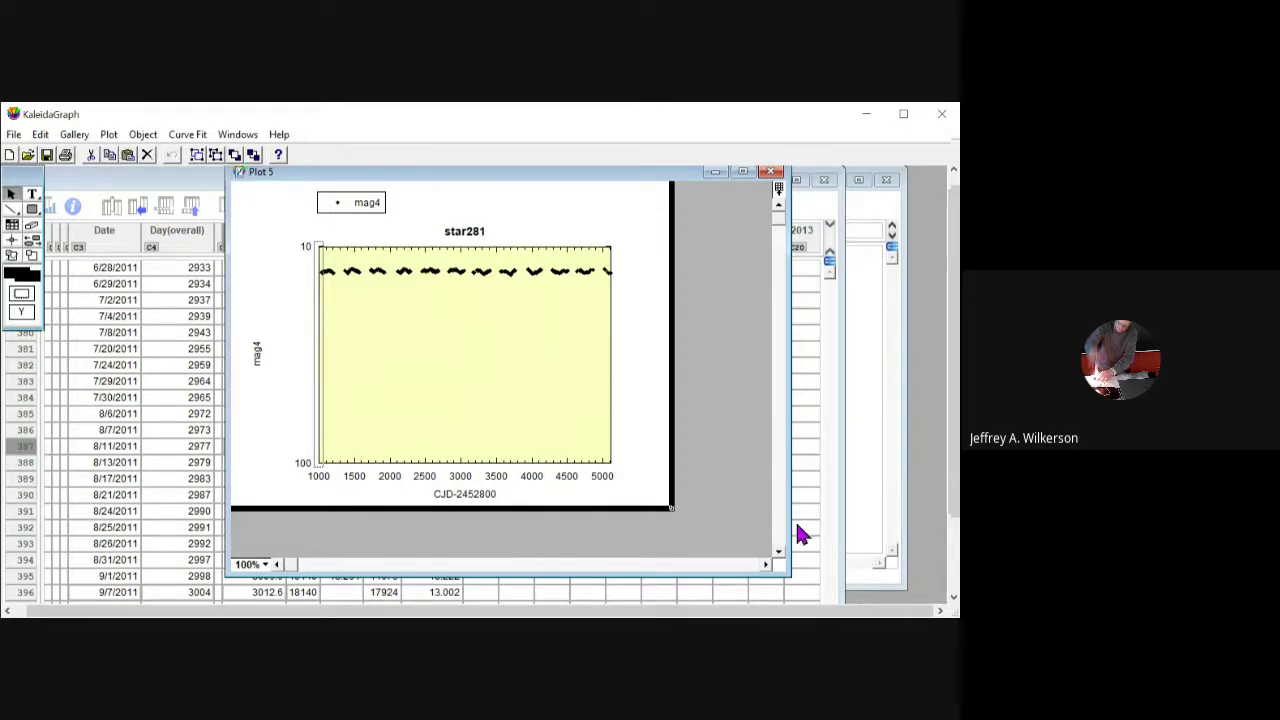
{"action": "key", "text": "ctrl+shift+a"}
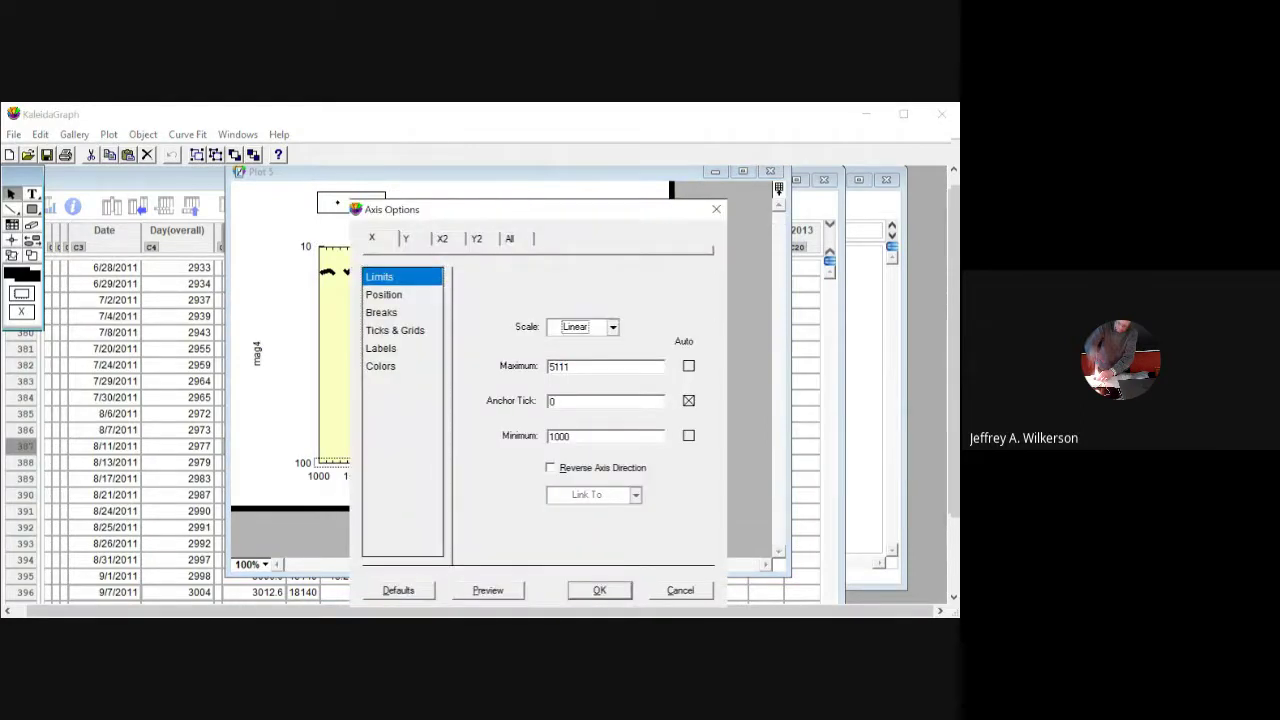
Change the CJD-2452800 x-axis scale to Log.
{"action": "key", "text": "Down"}
{"action": "key", "text": "Return"}
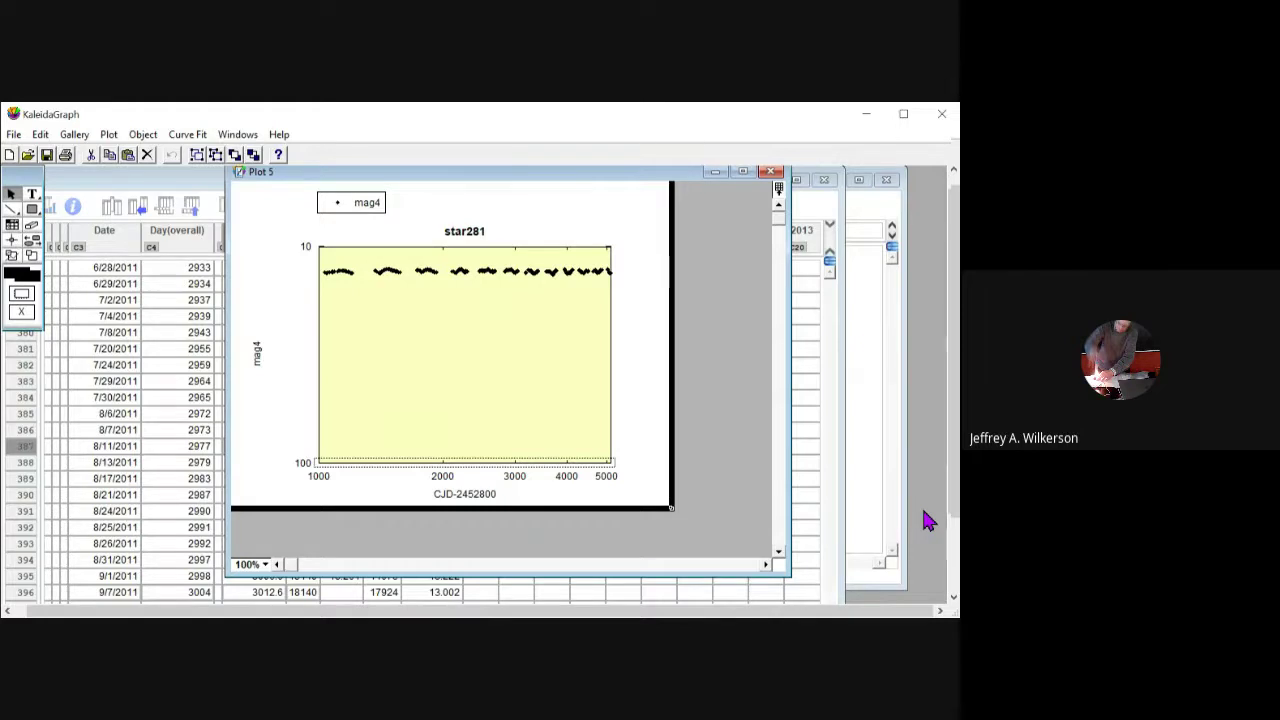
Set the mag4 y-axis scale back to Linear.
{"action": "double_click", "coordinate": [480, 443]}
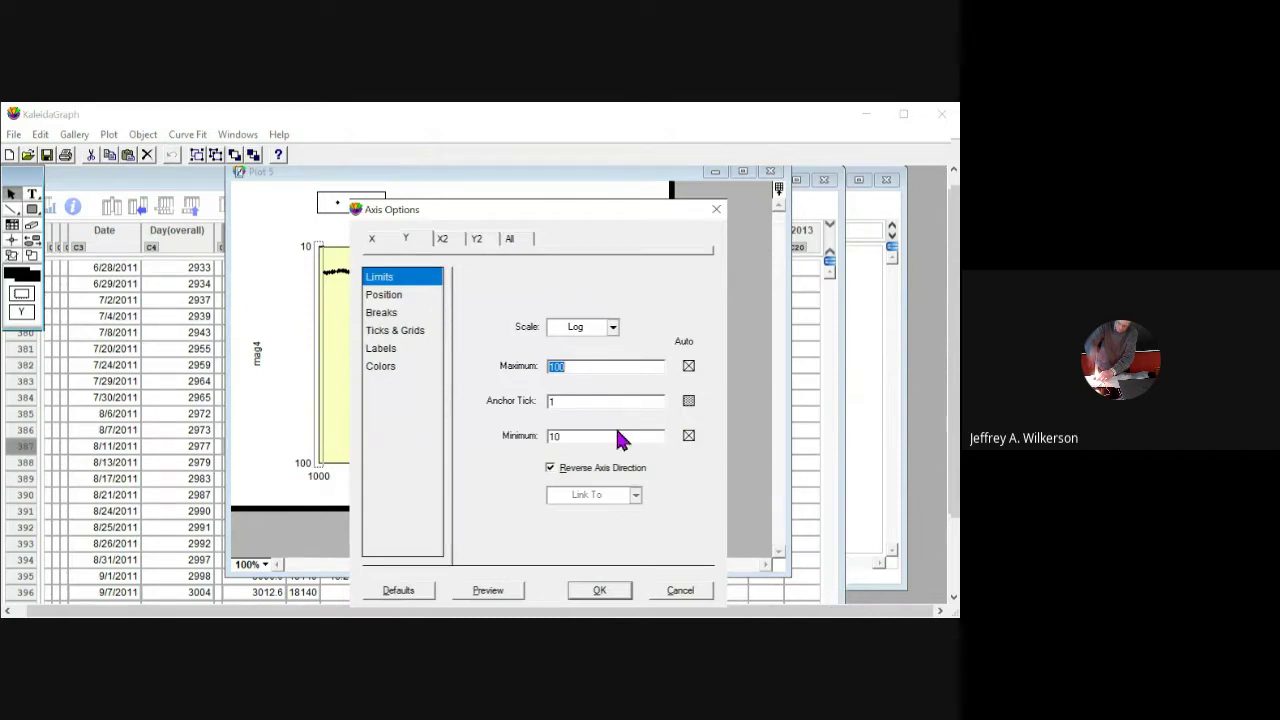
{"action": "key", "text": "shift+Tab"}
{"action": "key", "text": "Up"}
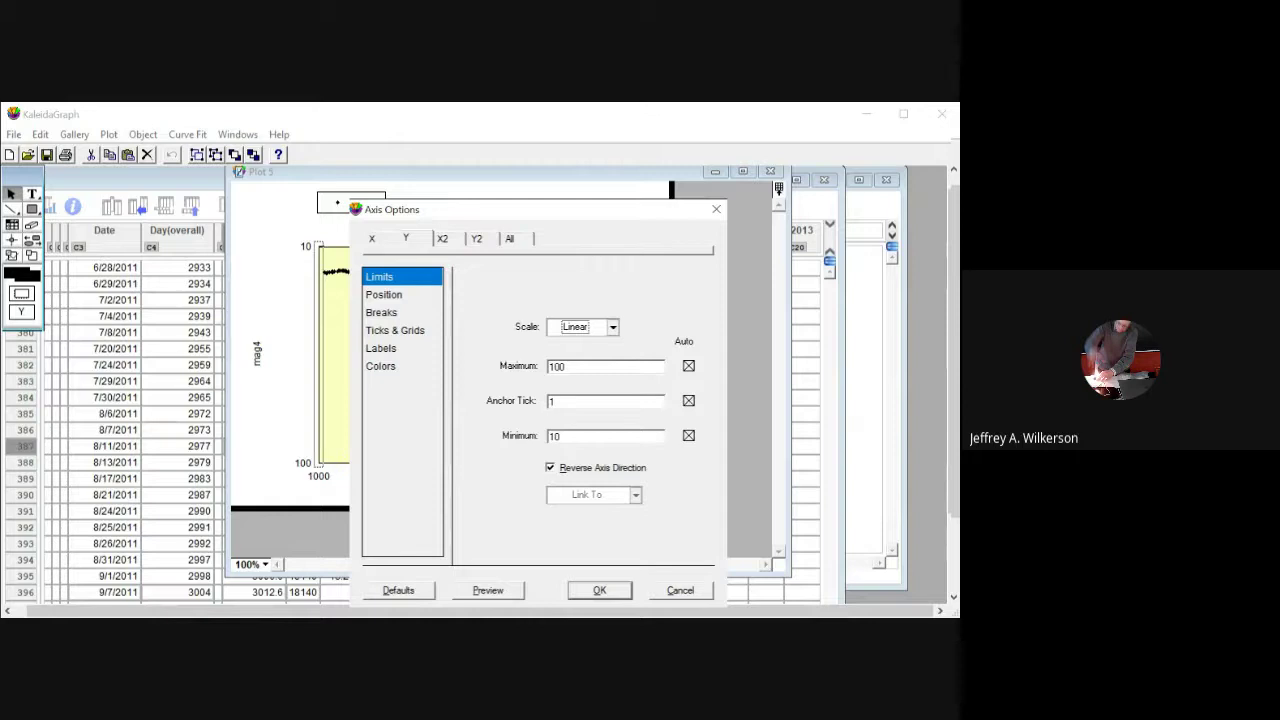
{"action": "key", "text": "Return"}
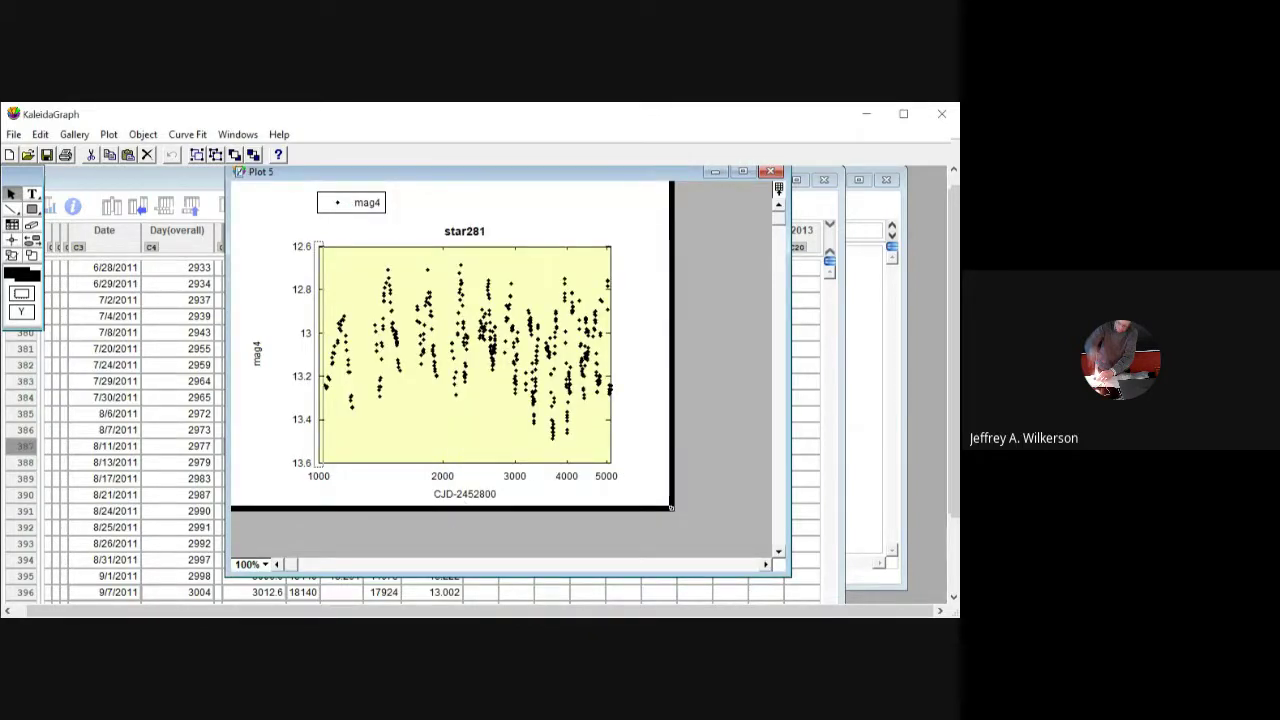
Set the CJD-2452800 x-axis scale back to Linear.
{"action": "double_click", "coordinate": [500, 466]}
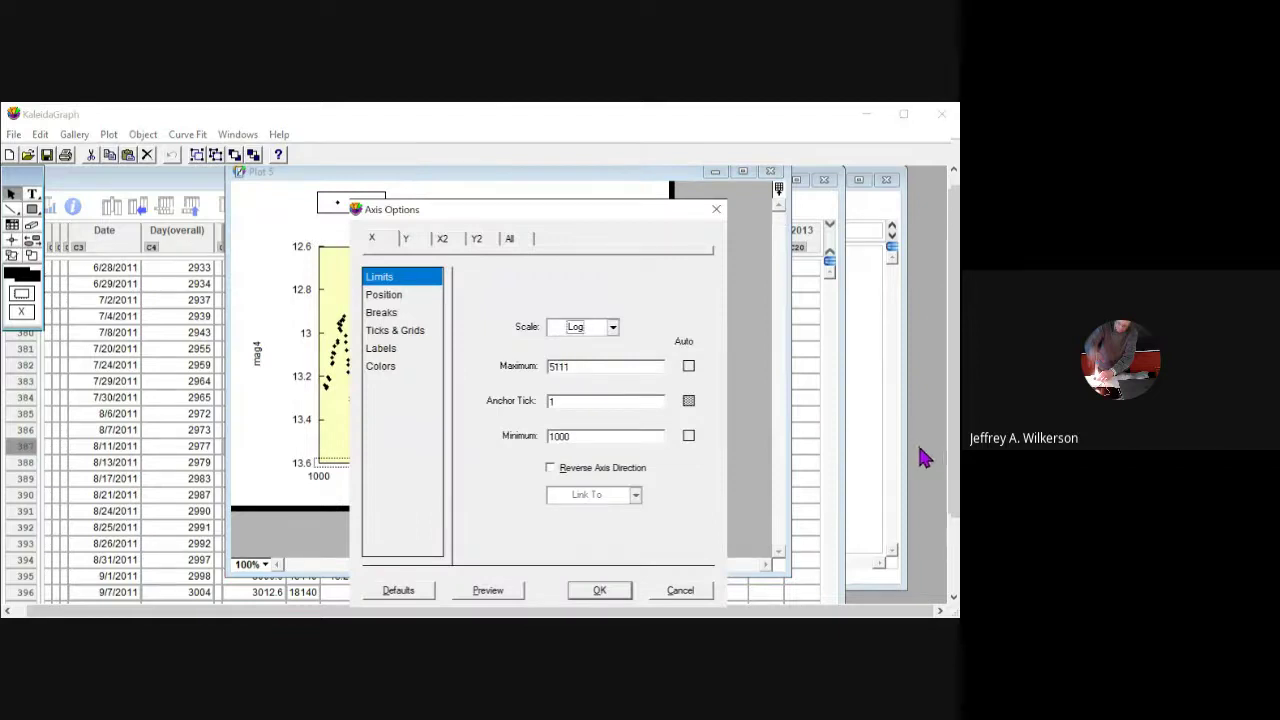
{"action": "key", "text": "Up"}
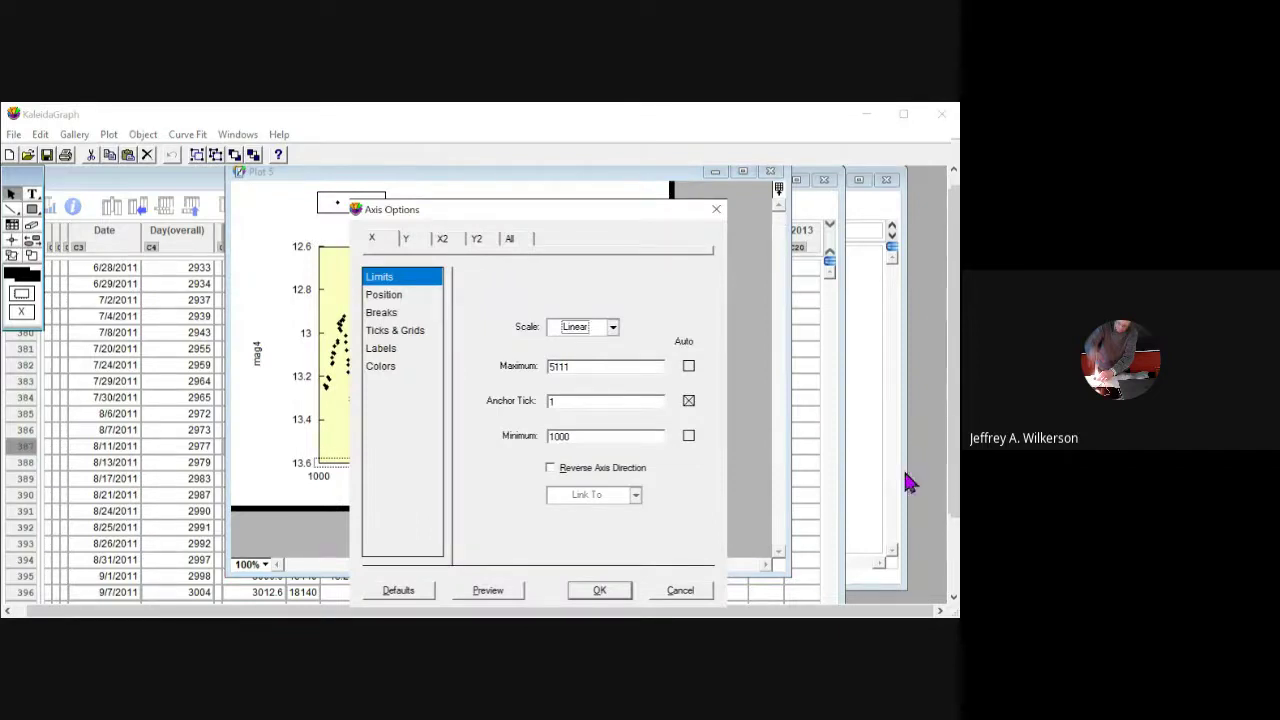
{"action": "key", "text": "Return"}
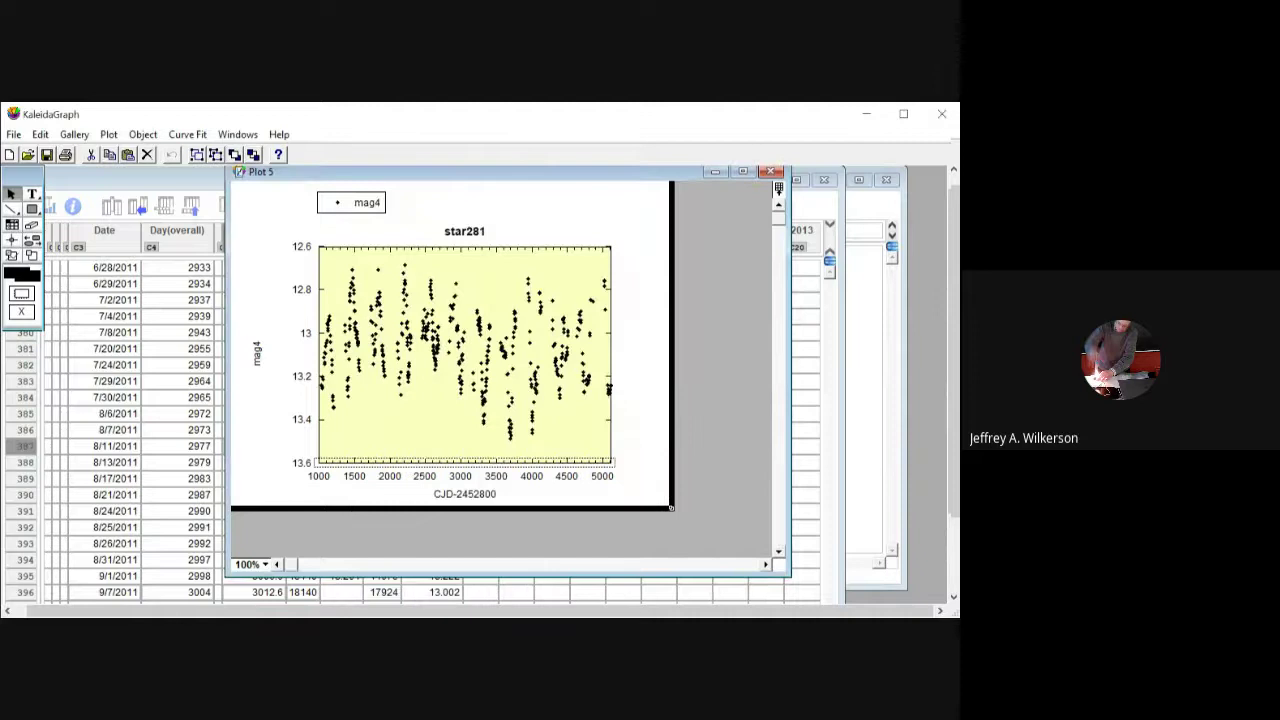